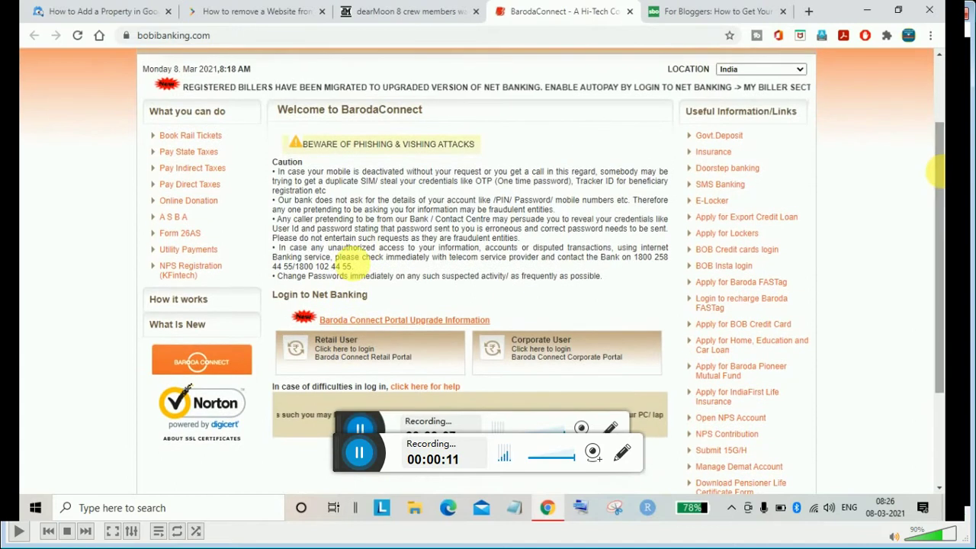
On the bank home page, launch the Retail User net banking login from Login to Net Banking
scroll(942, 168, up, 3)
scroll(936, 137, down, 3)
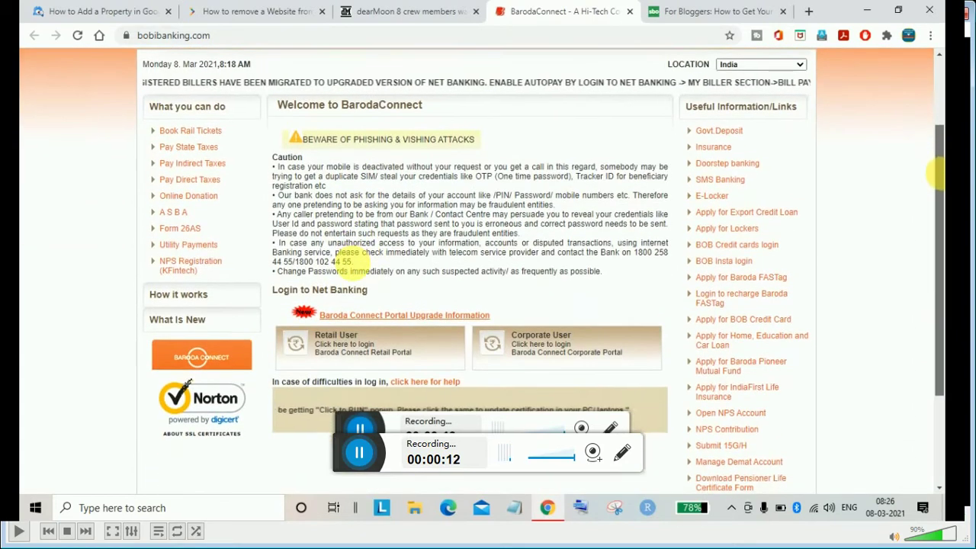
scroll(938, 108, up, 3)
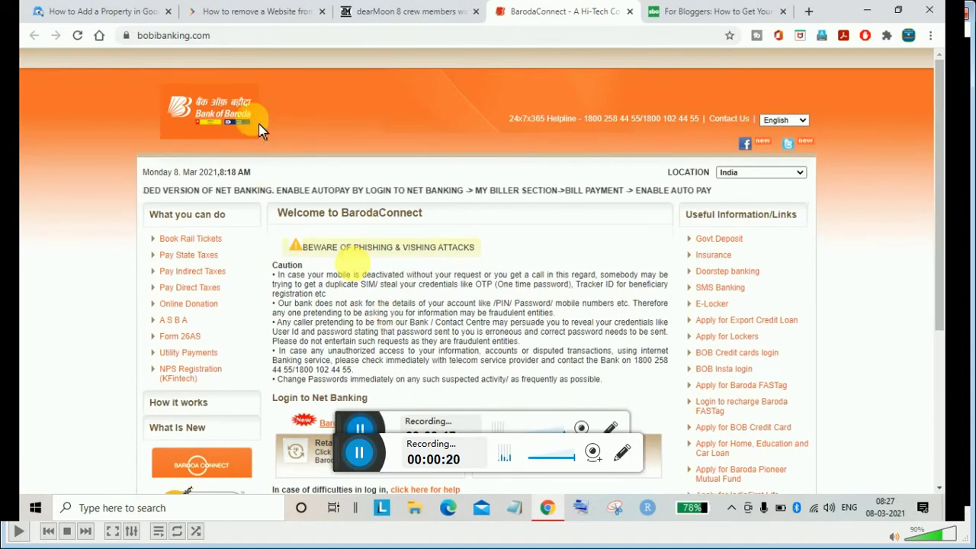
click(167, 36)
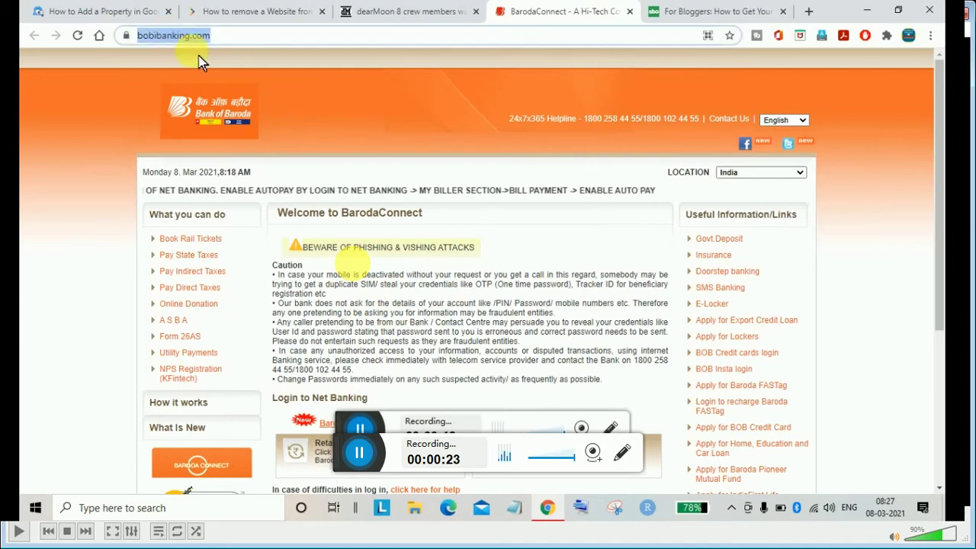
click(288, 113)
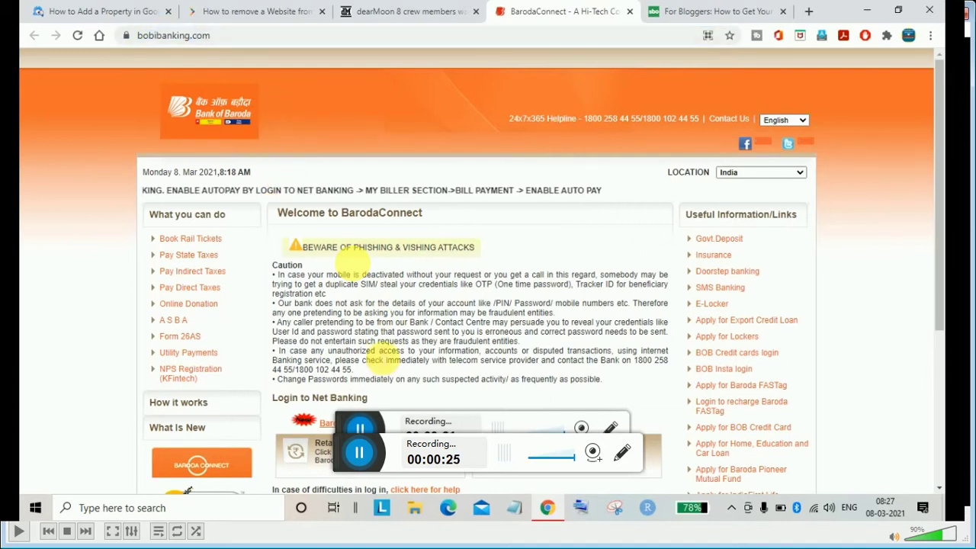
scroll(881, 281, down, 3)
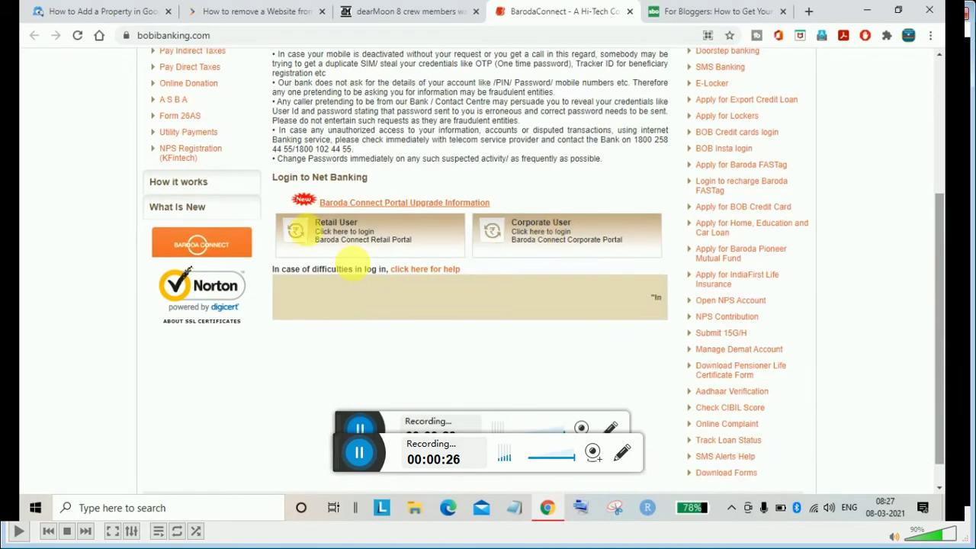
click(315, 244)
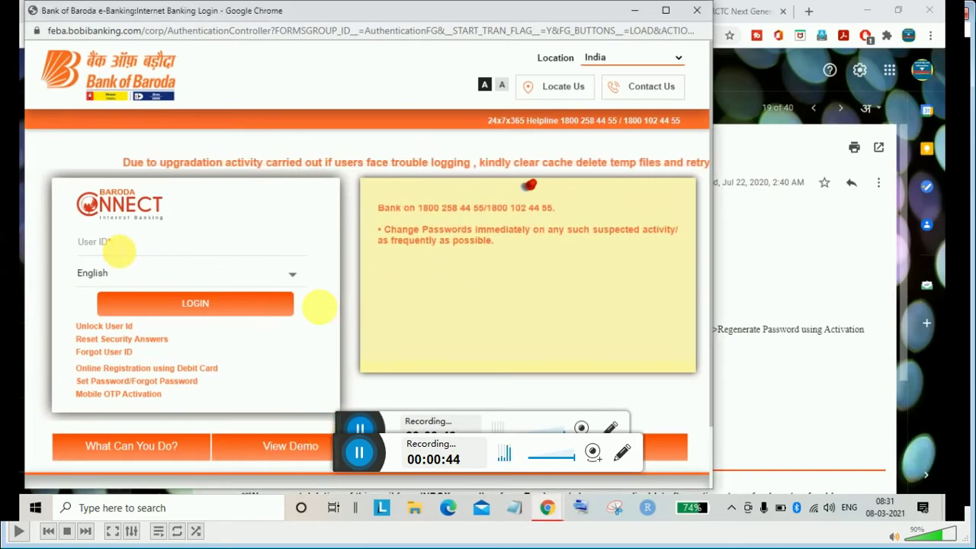
Keep English as the login language, then minimize the login window to reveal Gmail
click(94, 30)
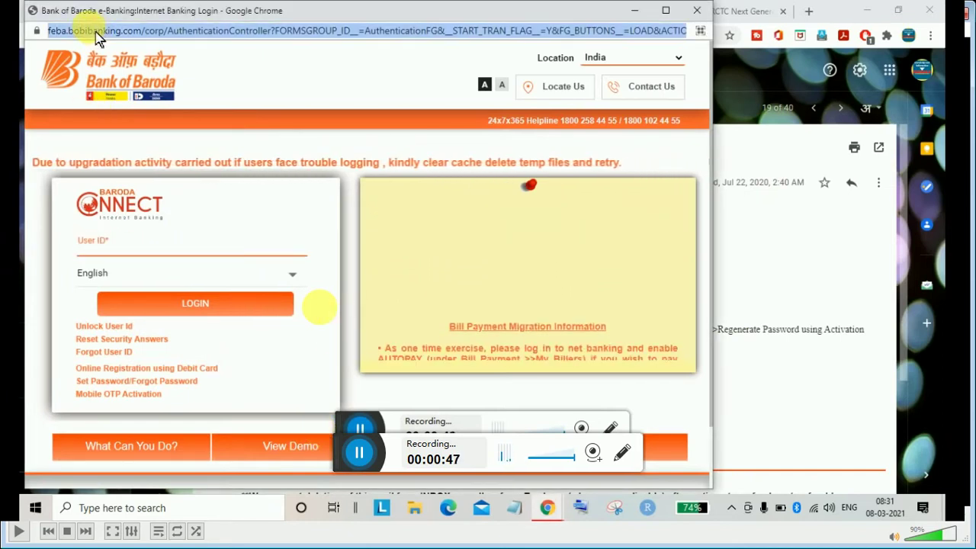
click(141, 244)
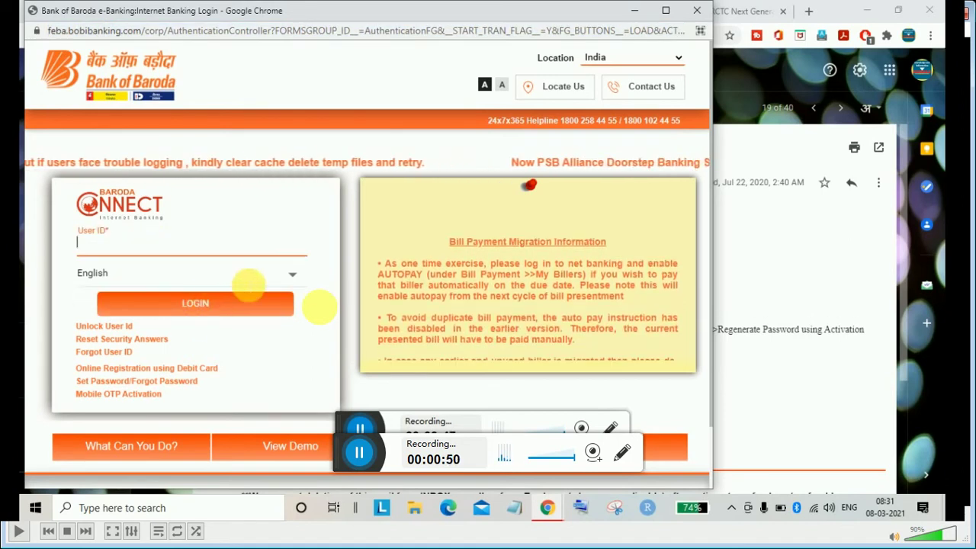
click(290, 274)
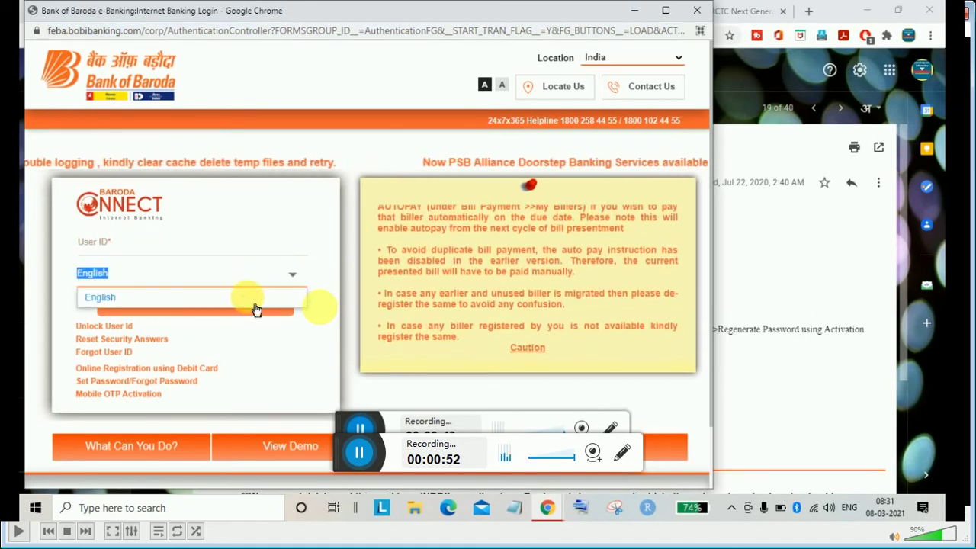
click(290, 298)
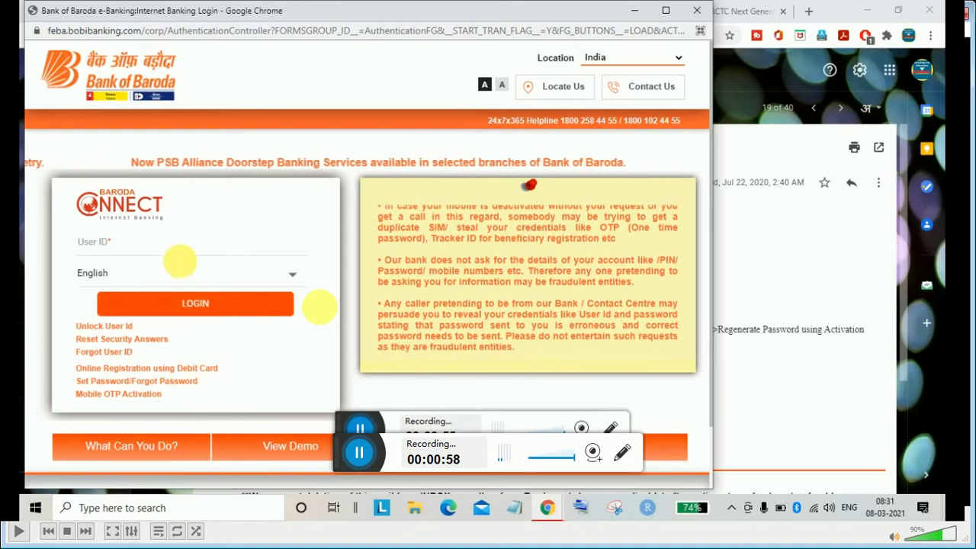
click(175, 248)
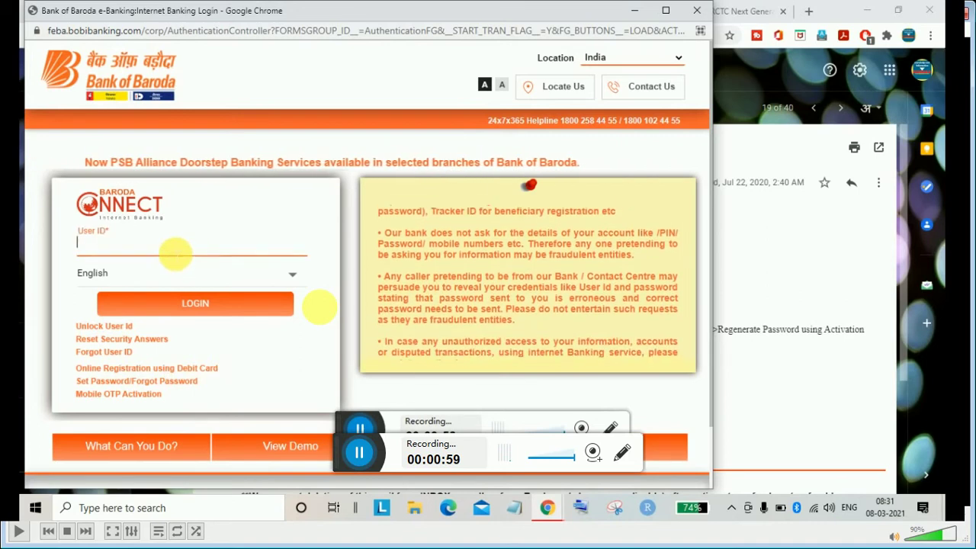
click(639, 16)
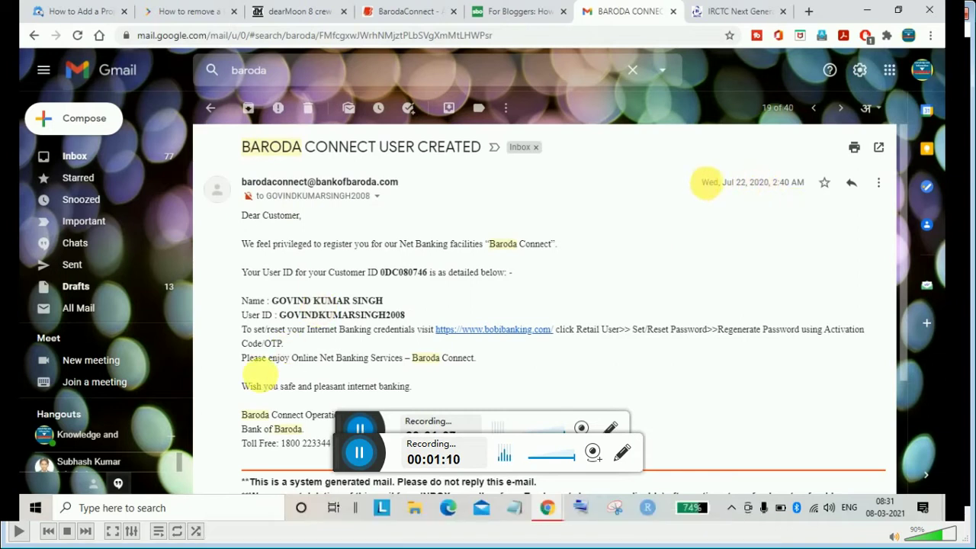
drag(754, 183, 774, 202)
click(771, 200)
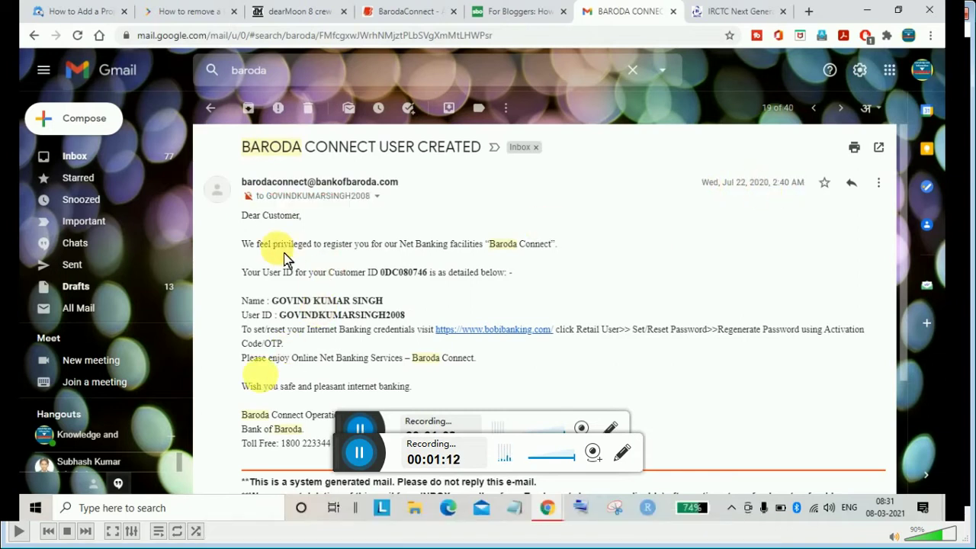
drag(241, 215, 410, 304)
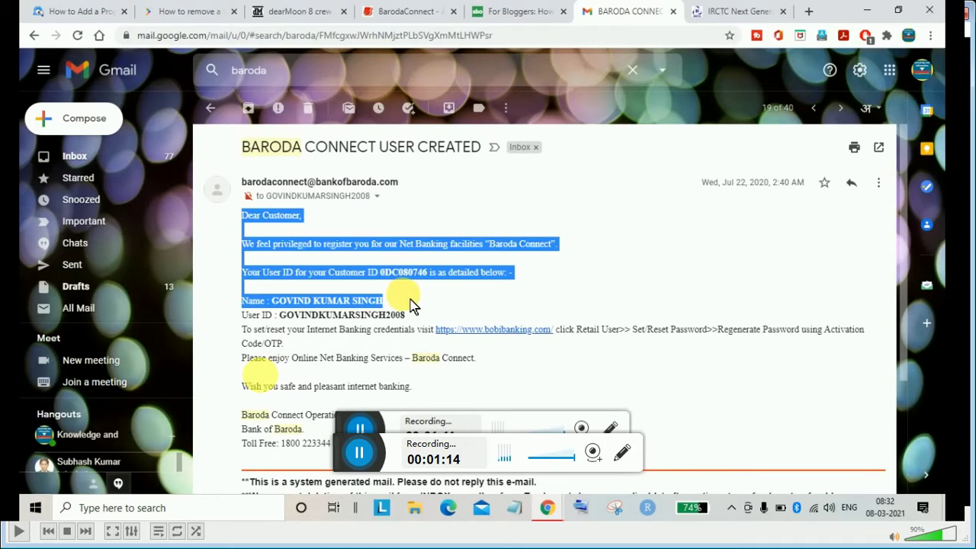
click(410, 302)
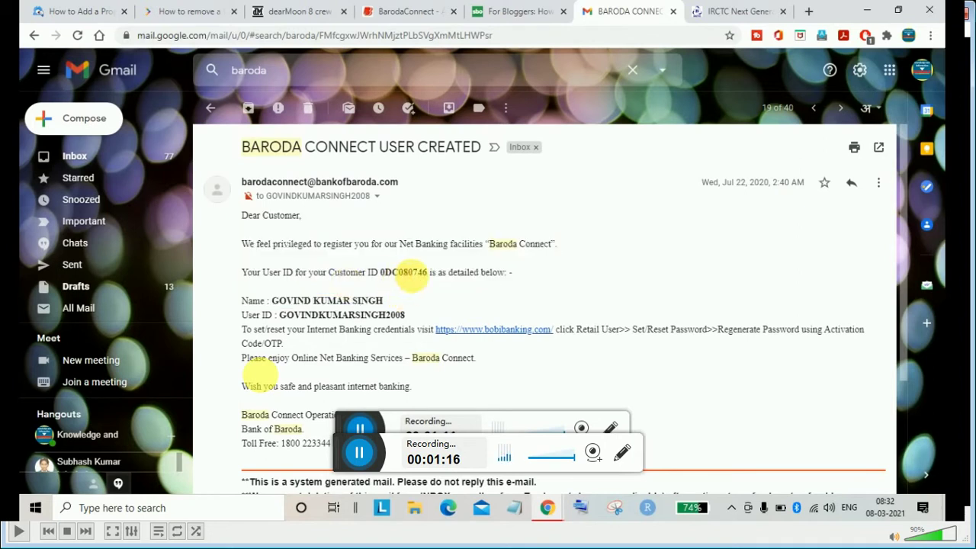
double_click(410, 273)
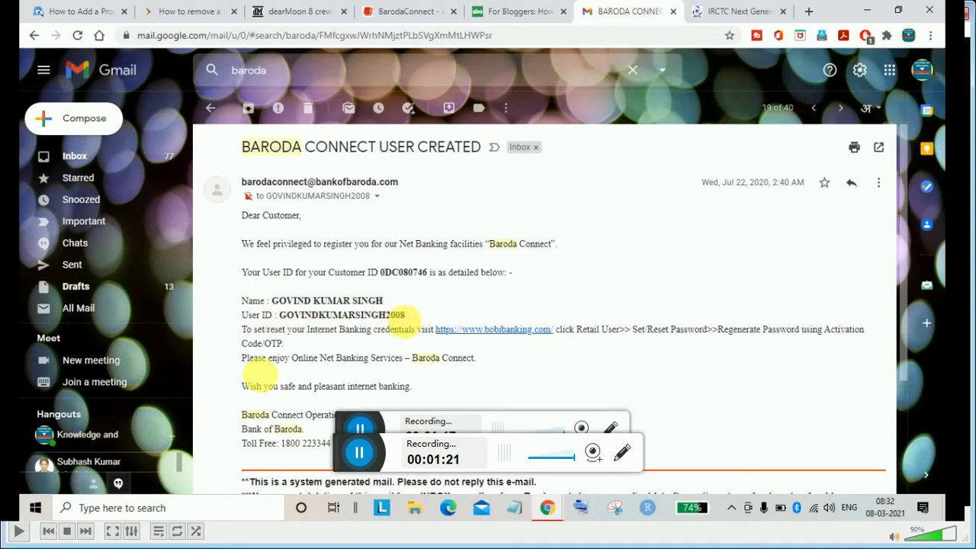
drag(412, 320, 297, 324)
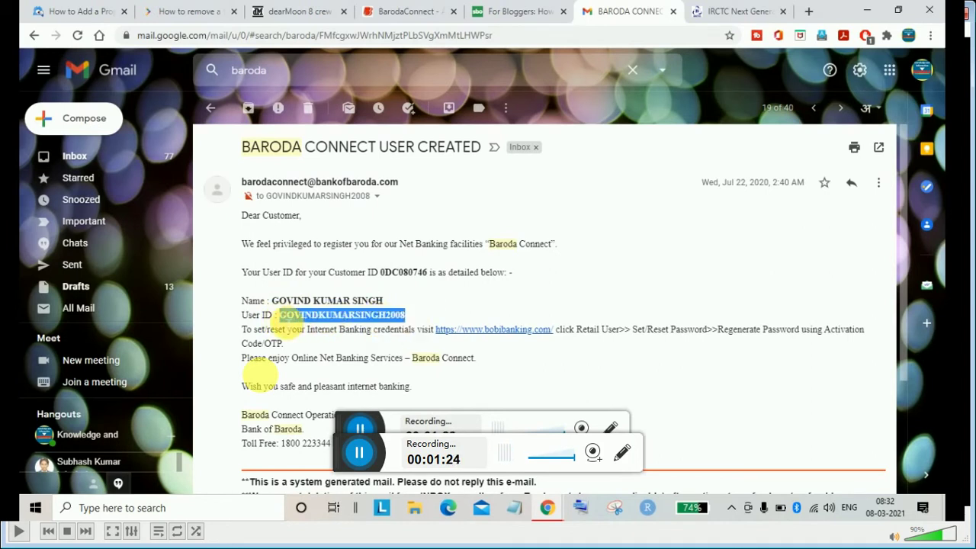
click(294, 319)
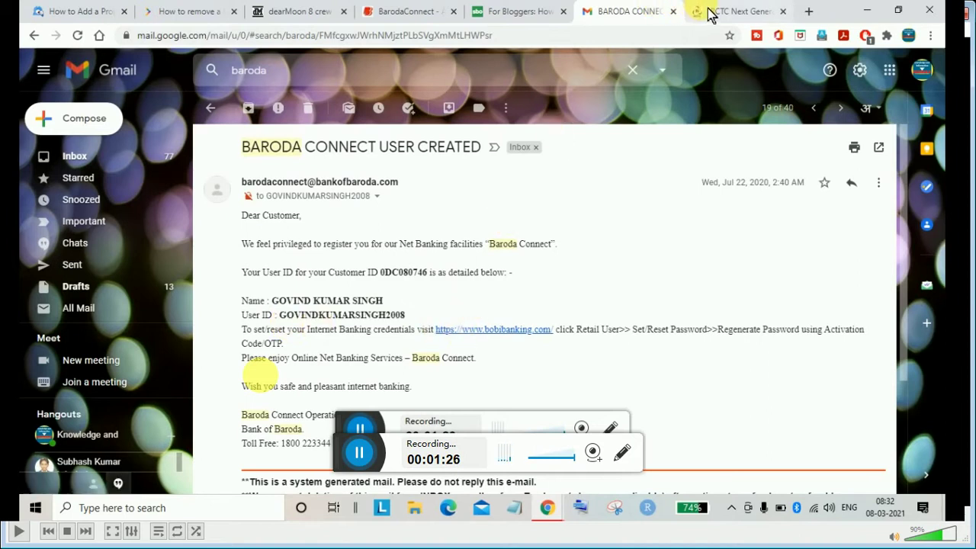
mouse_move(552, 515)
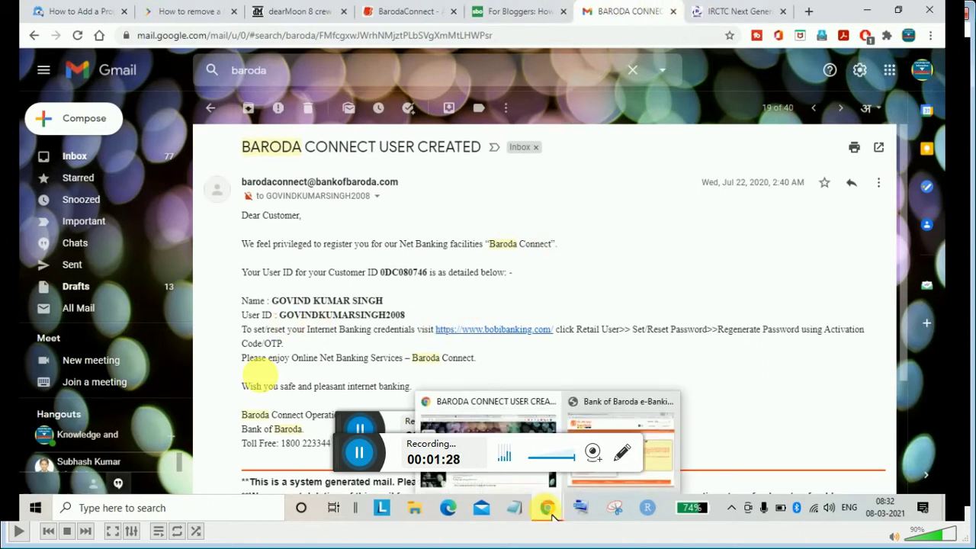
Restore the login window, paste the assigned User ID, and move to the Sign On Password field
click(620, 450)
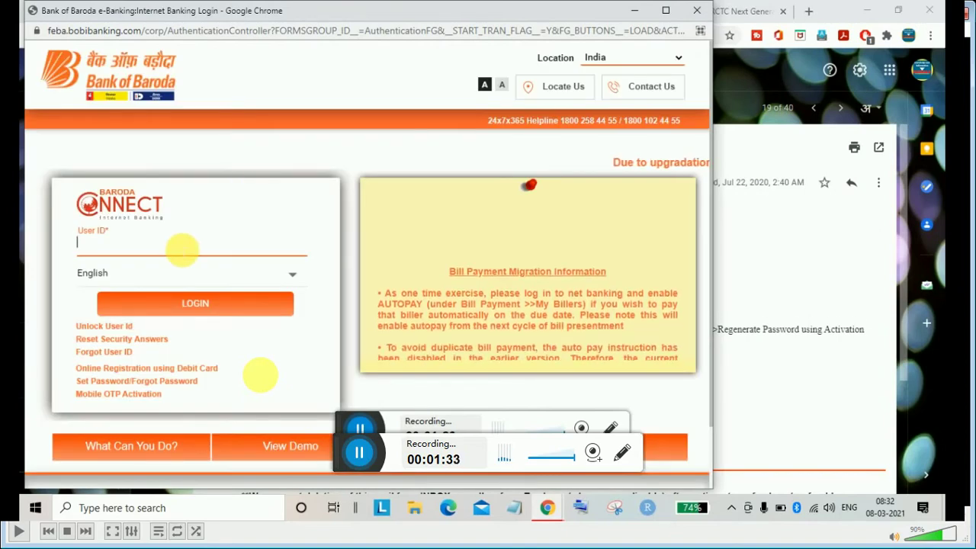
click(176, 252)
key(ctrl+v)
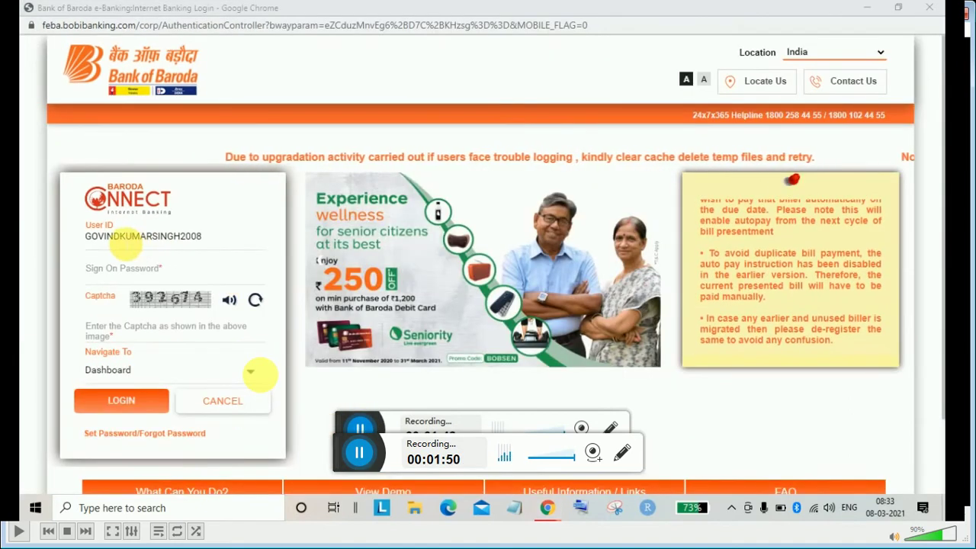
double_click(156, 237)
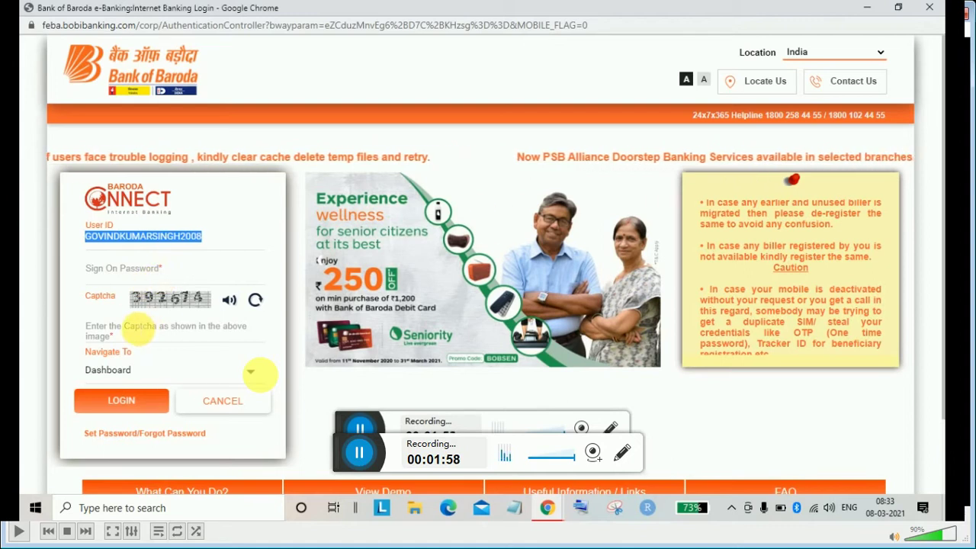
key(Tab)
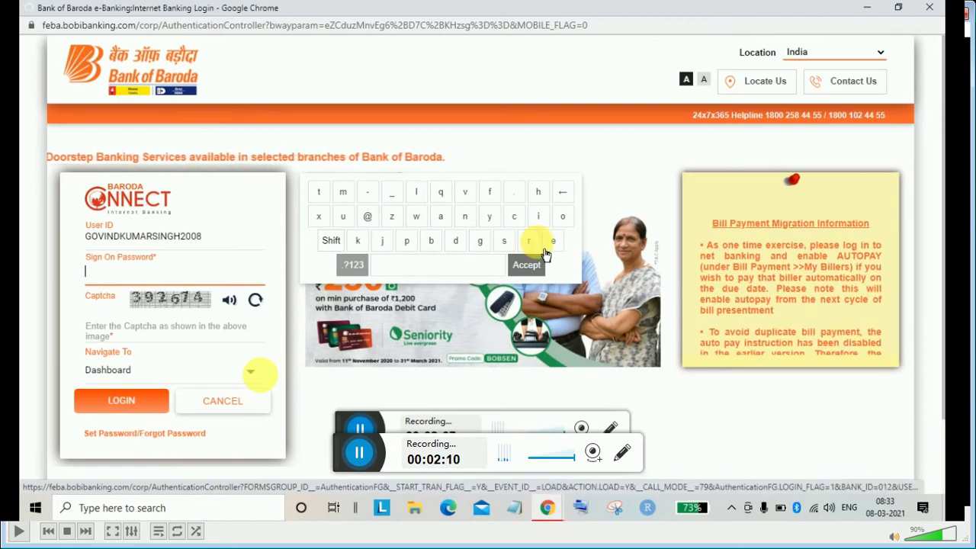
Choose the Set Password/Forgot Password link below LOGIN
click(657, 246)
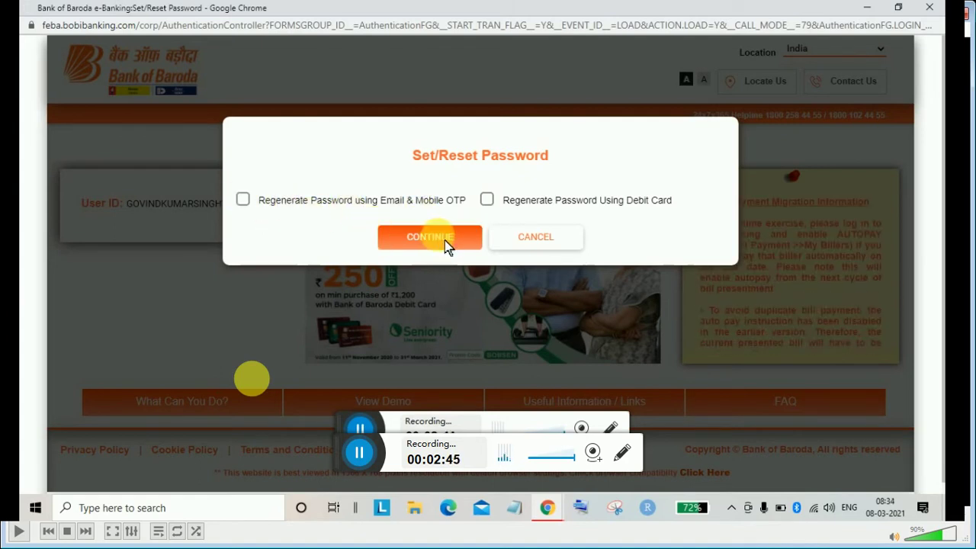
Pick 'Regenerate Password using Email & Mobile OTP' and submit the registered mobile number
click(310, 212)
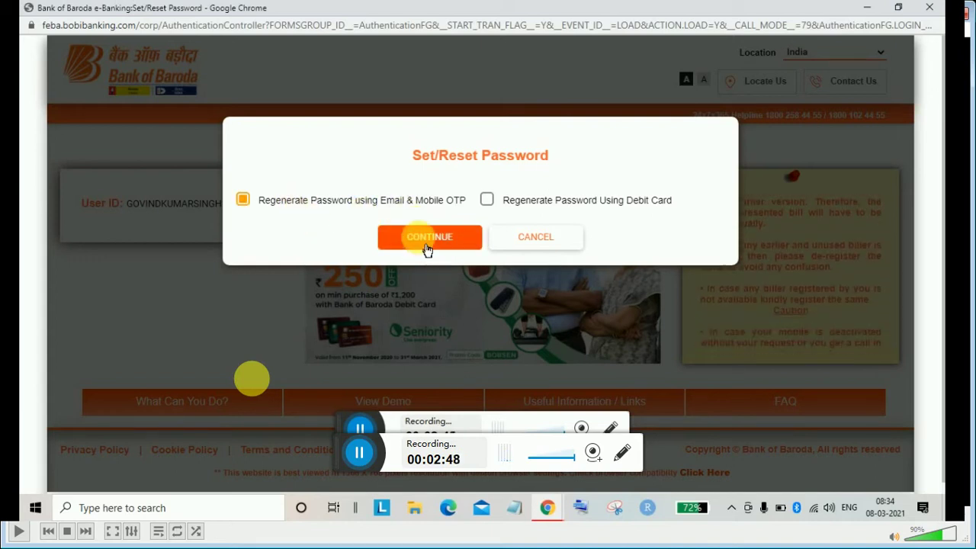
click(428, 249)
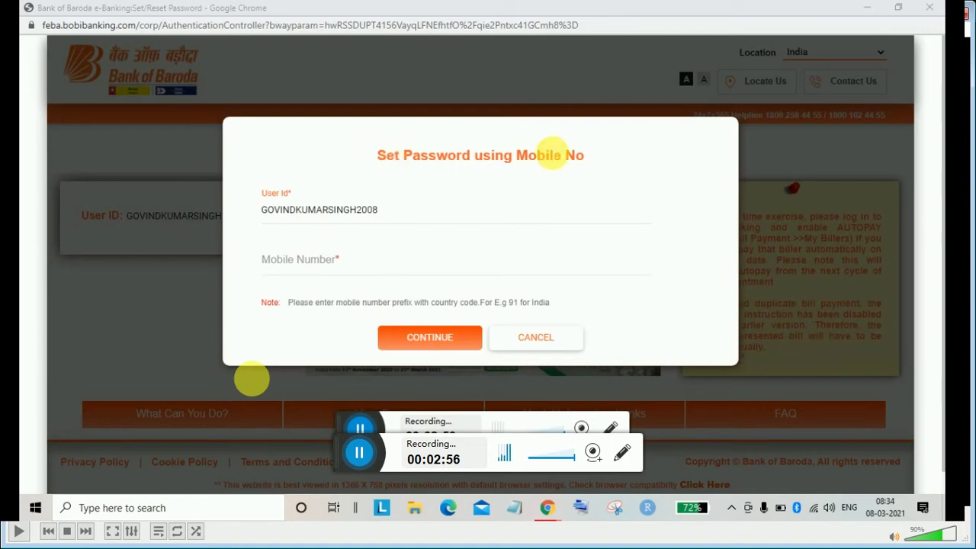
click(328, 264)
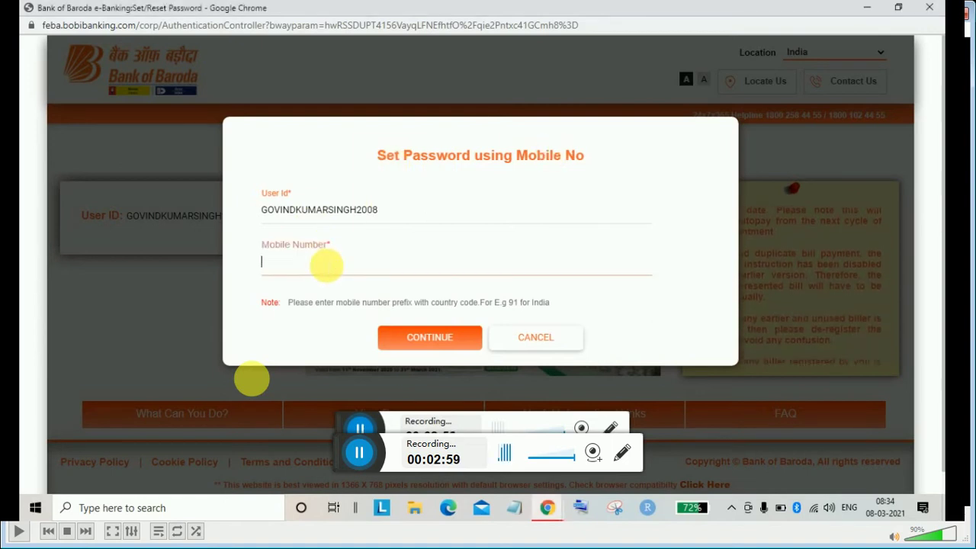
click(430, 338)
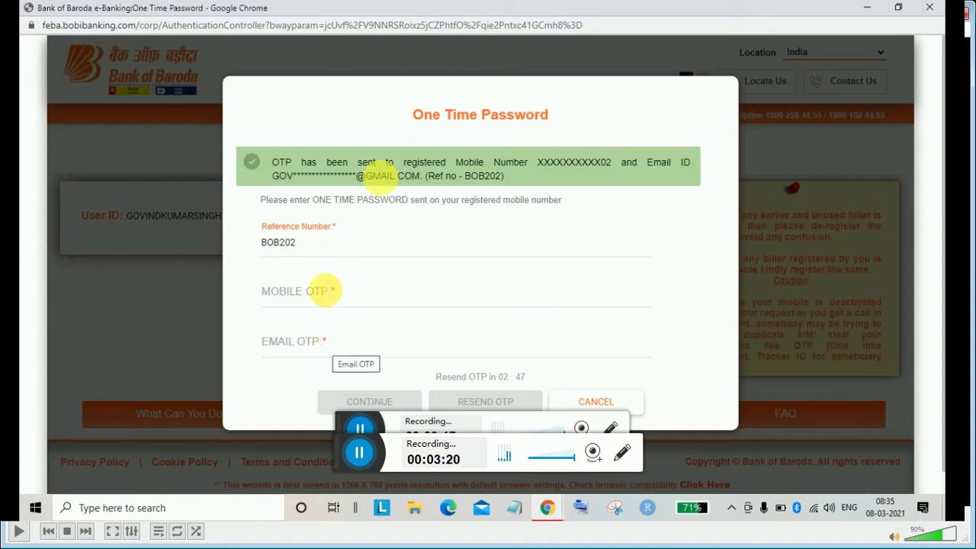
Enter the SMS code in MOBILE OTP, then move to the EMAIL OTP field
key(Tab)
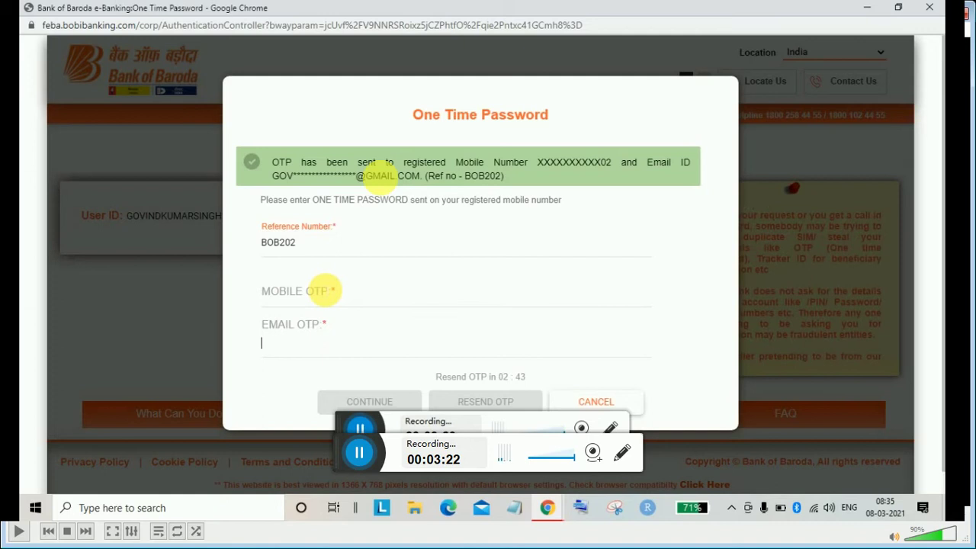
click(325, 290)
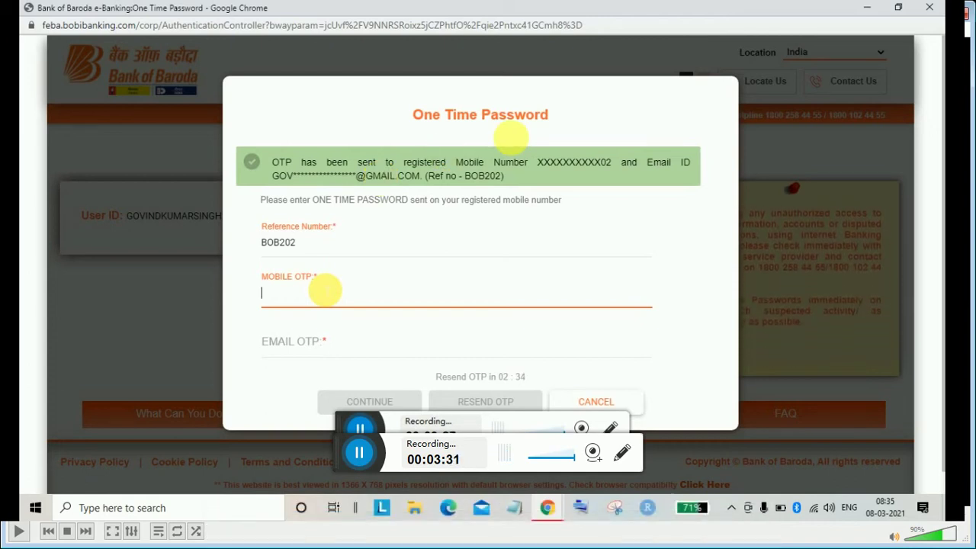
text(•••)
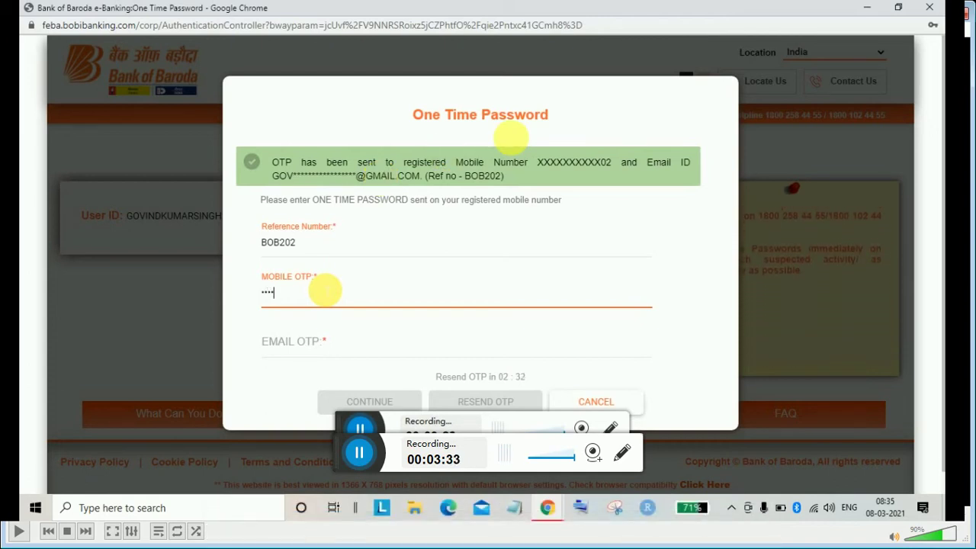
text(••••)
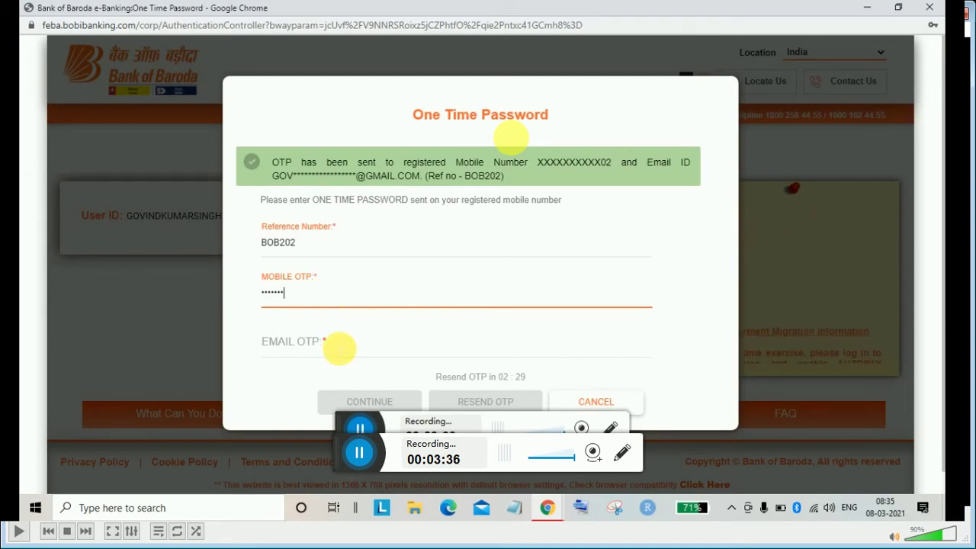
click(359, 349)
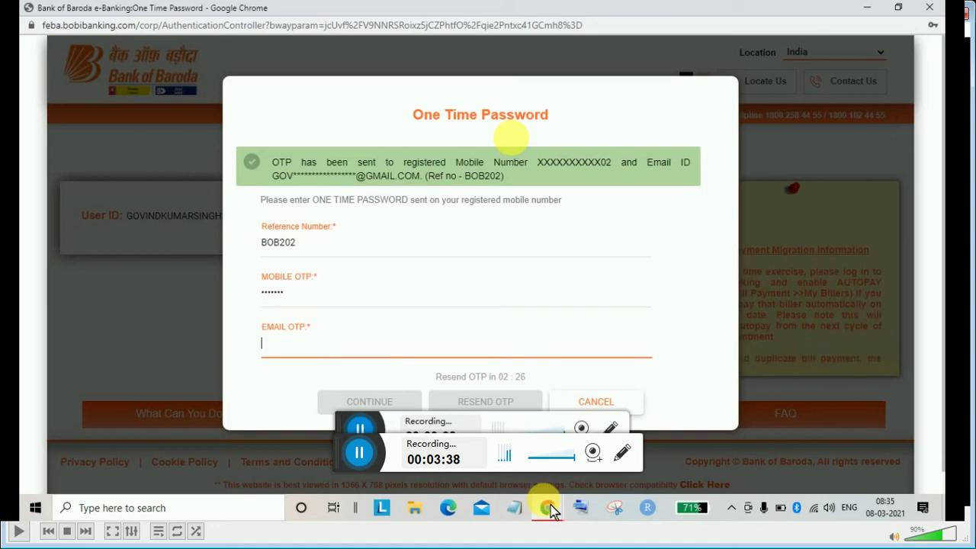
In the Gmail inbox, open the newest Bank of Baroda OTP email
mouse_move(551, 513)
click(465, 405)
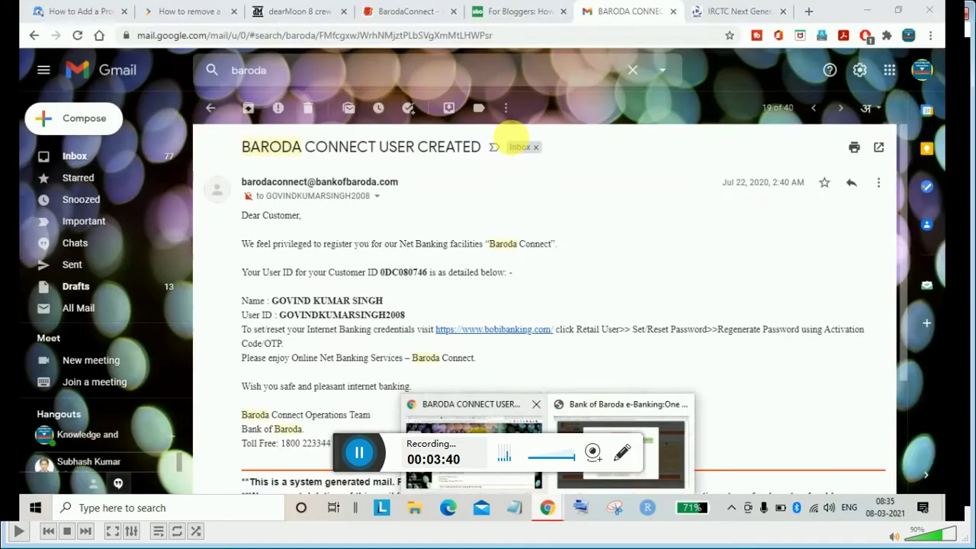
click(77, 157)
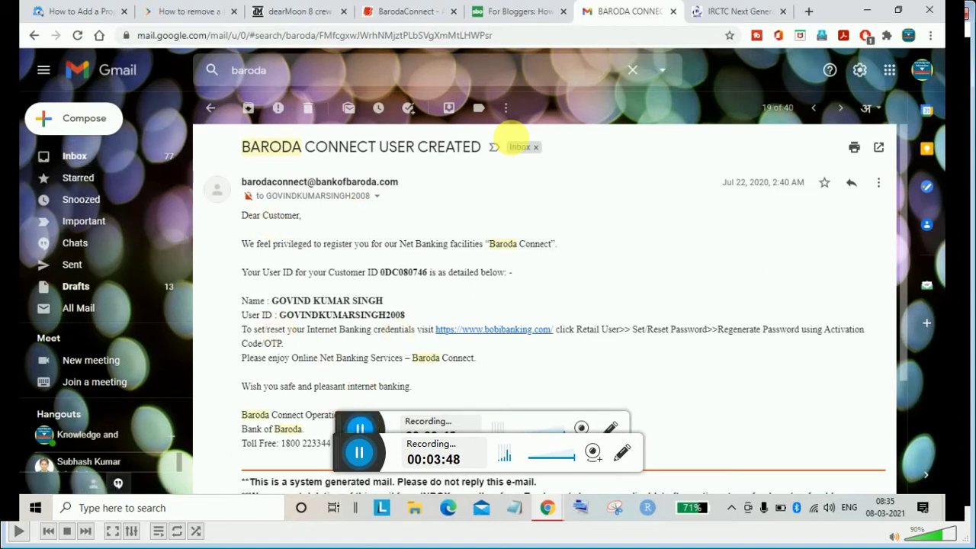
click(519, 147)
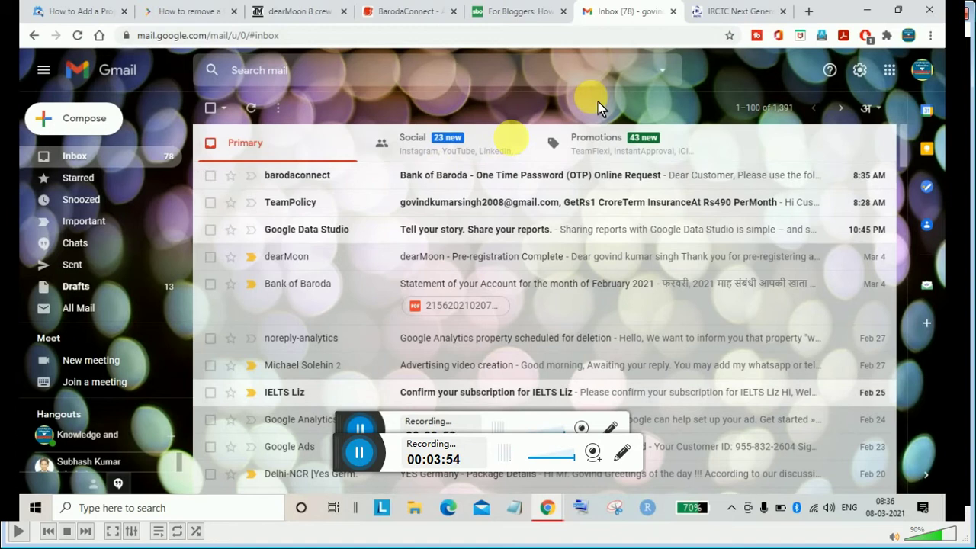
click(541, 172)
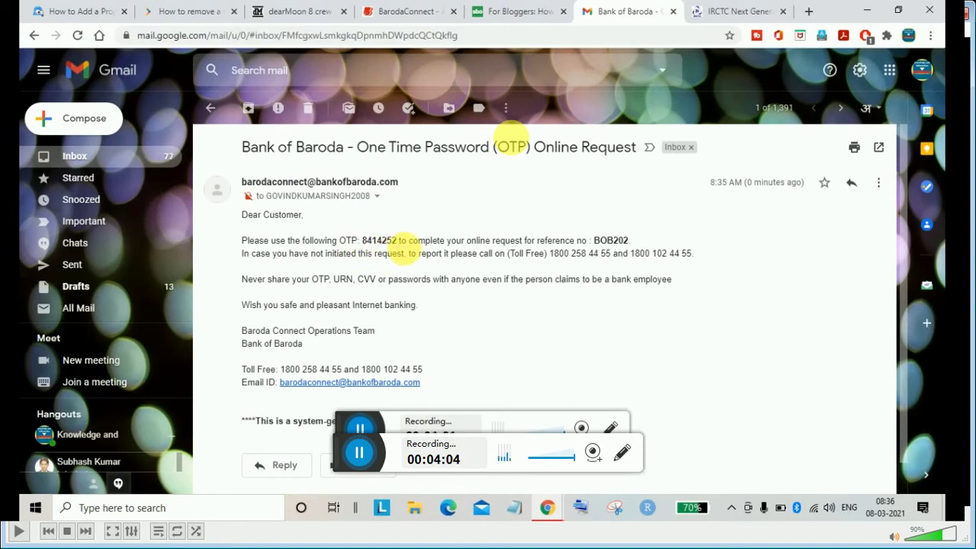
Back on the bank page, enter the emailed code in EMAIL OTP and submit both OTPs
mouse_move(557, 514)
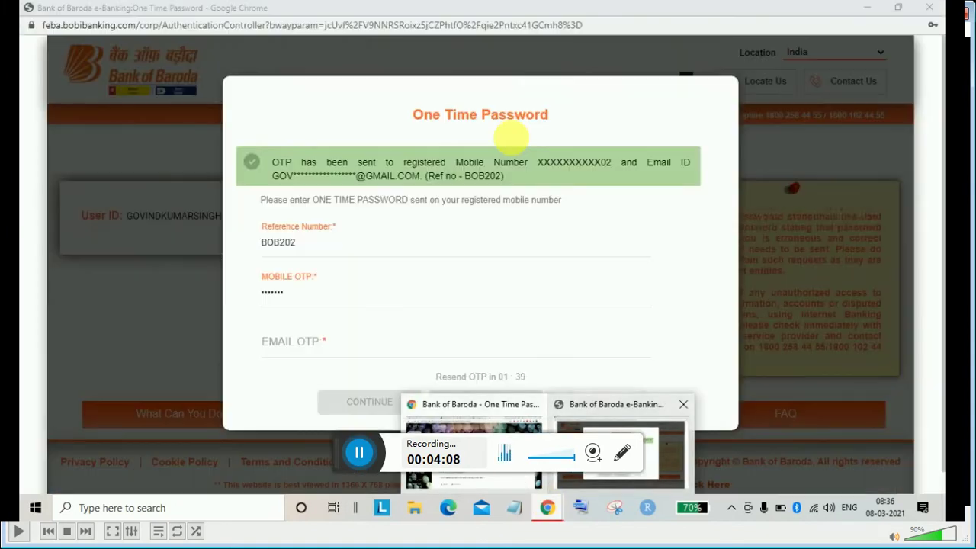
click(622, 454)
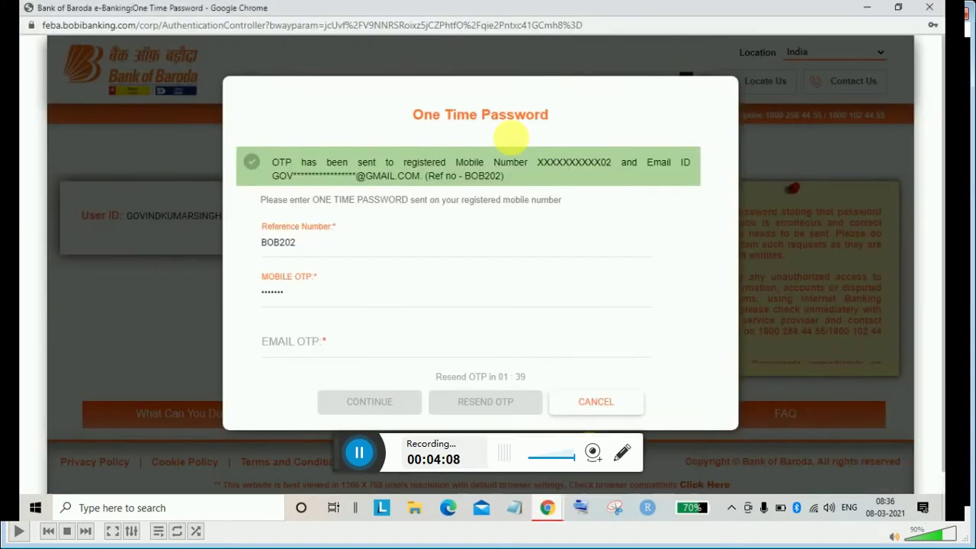
click(316, 341)
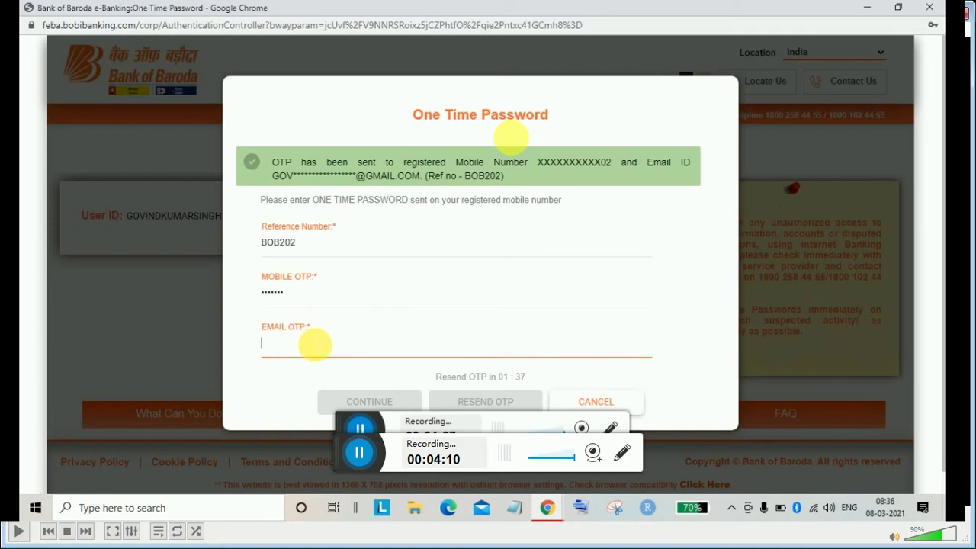
text(12)
key(BackSpace)
key(BackSpace)
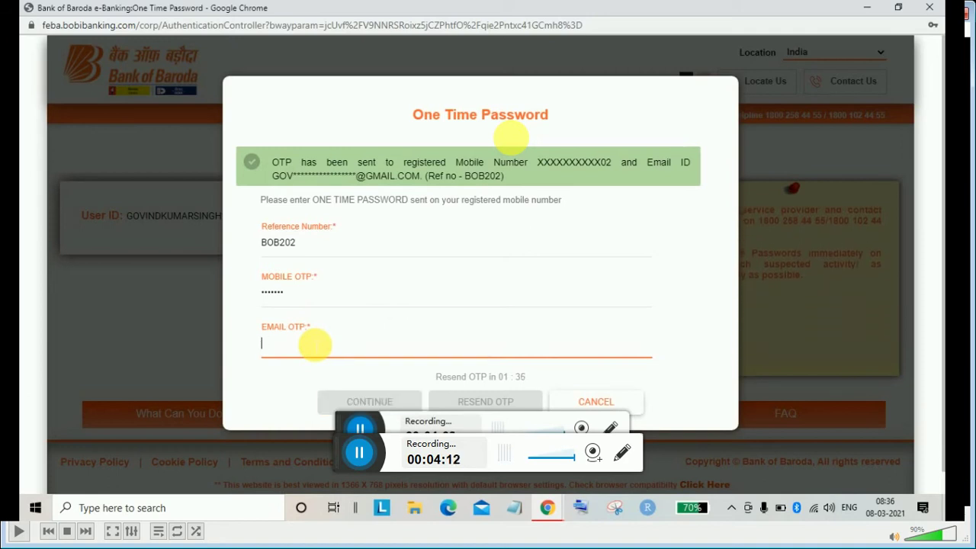
text(1234)
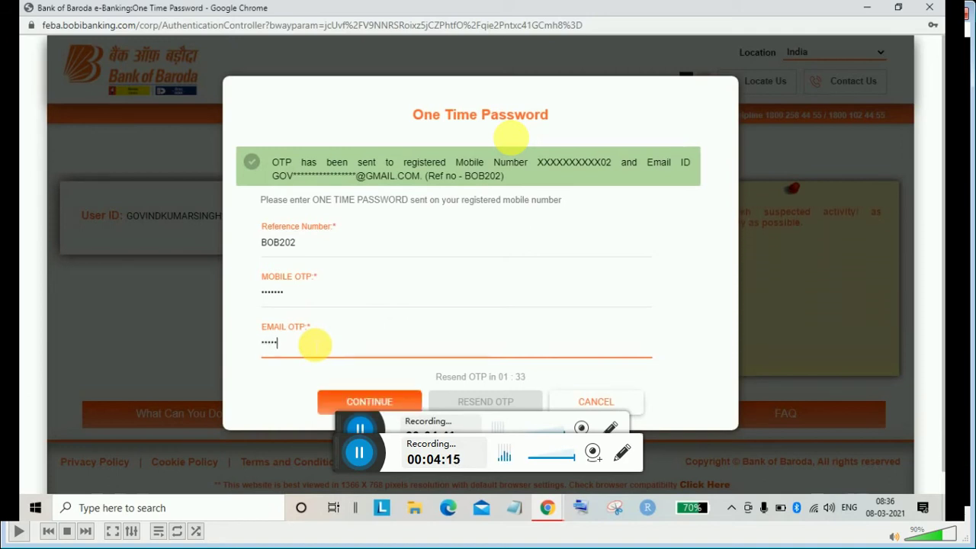
click(395, 414)
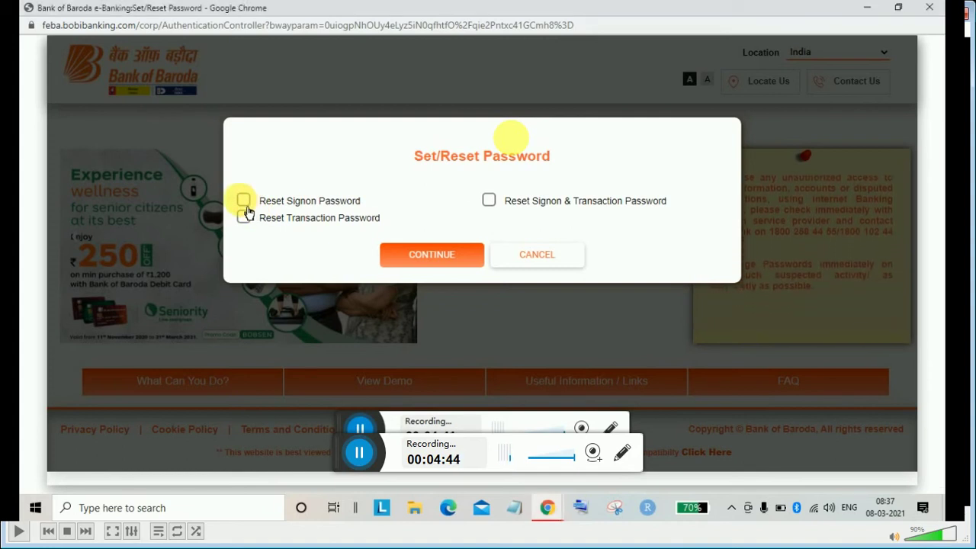
Select 'Reset Signon & Transaction Password' and continue
click(244, 201)
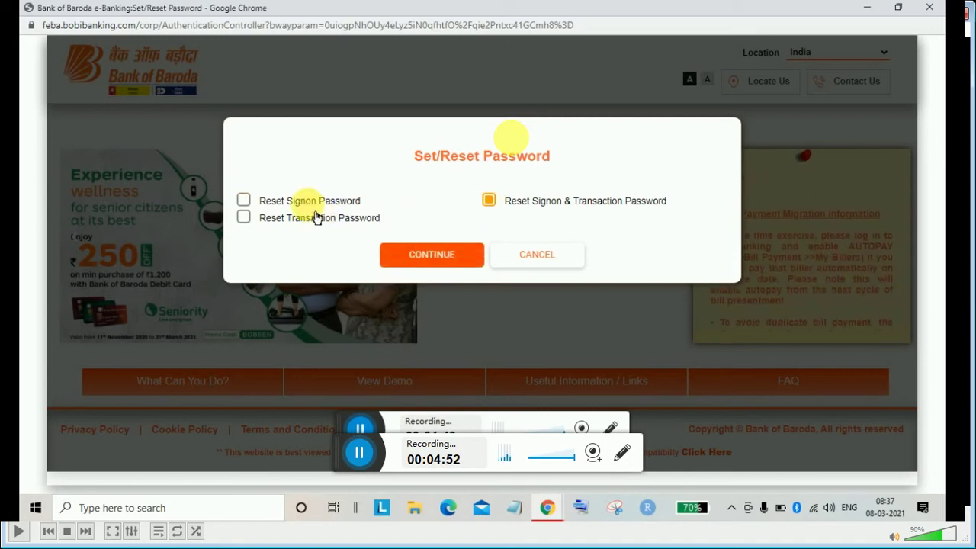
click(436, 265)
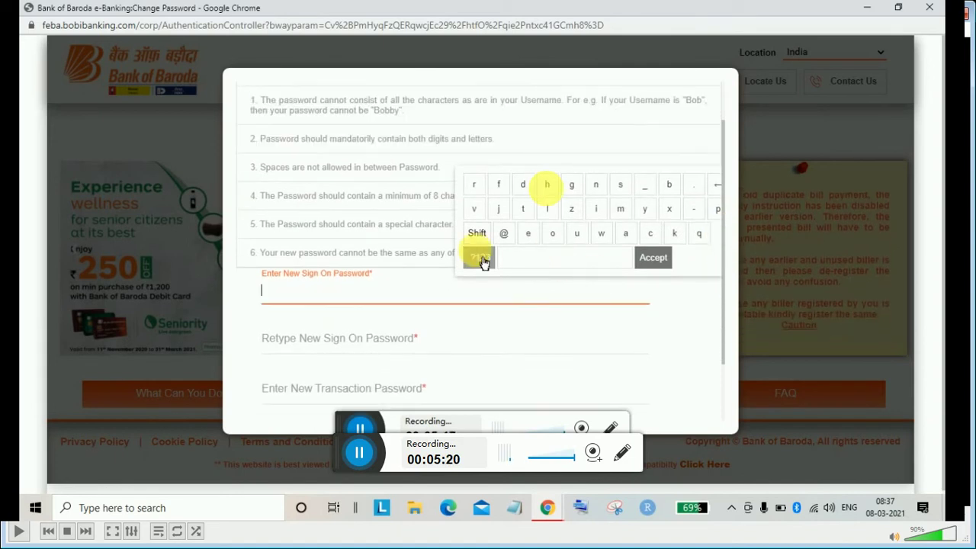
Enter the new sign-on password and its retype using the on-screen virtual keyboard
click(447, 270)
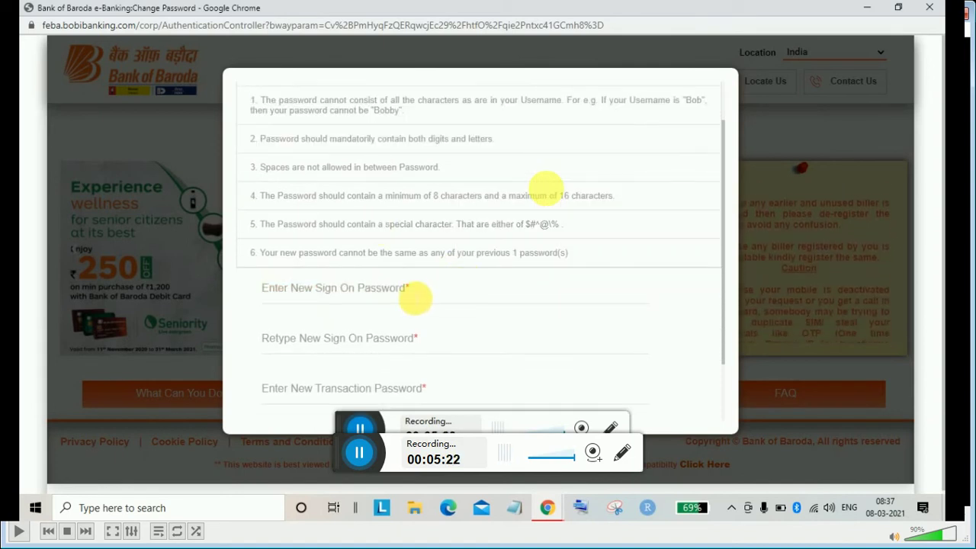
click(412, 294)
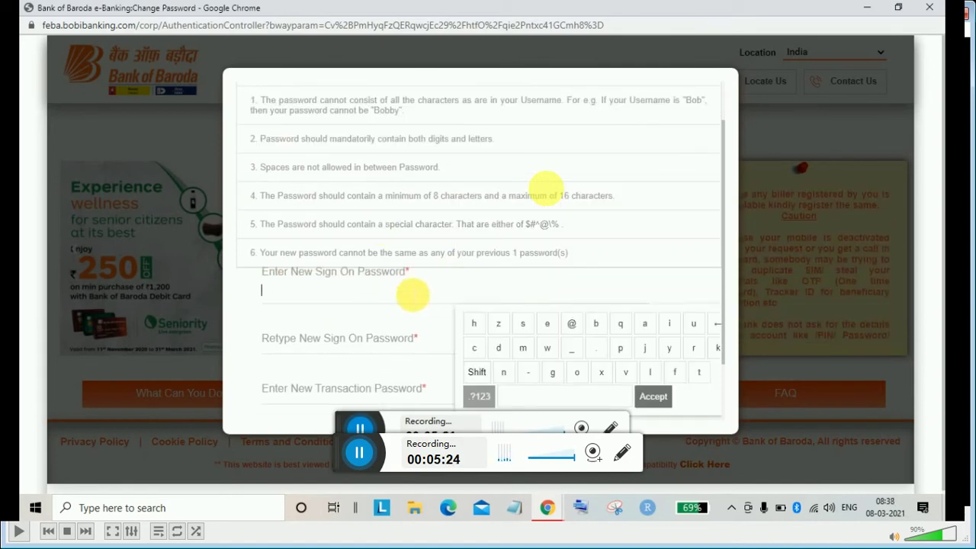
click(596, 323)
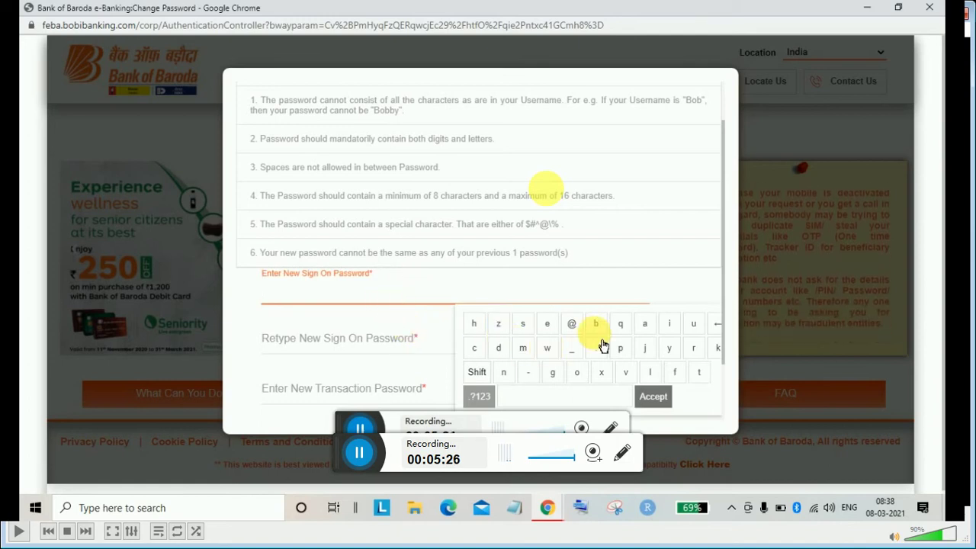
click(528, 372)
click(578, 373)
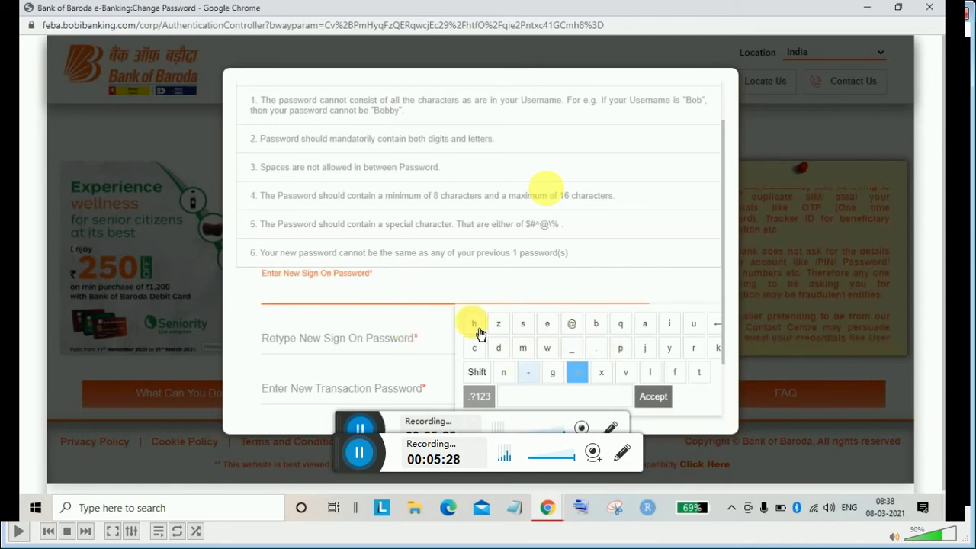
click(389, 344)
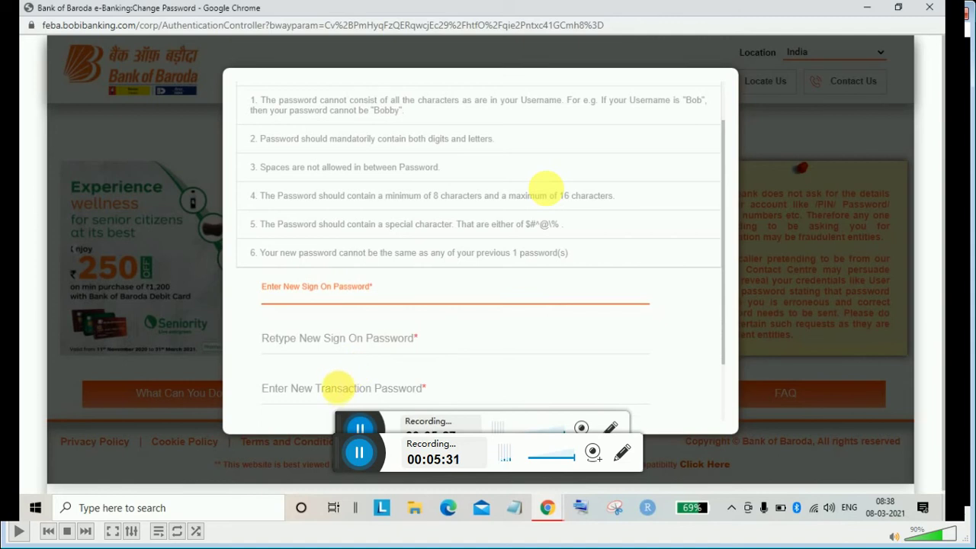
click(344, 339)
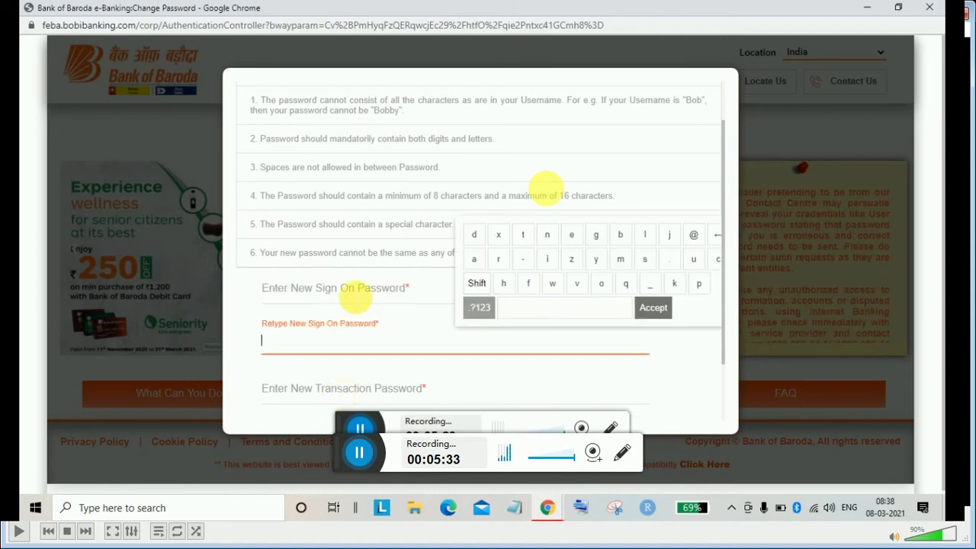
click(355, 296)
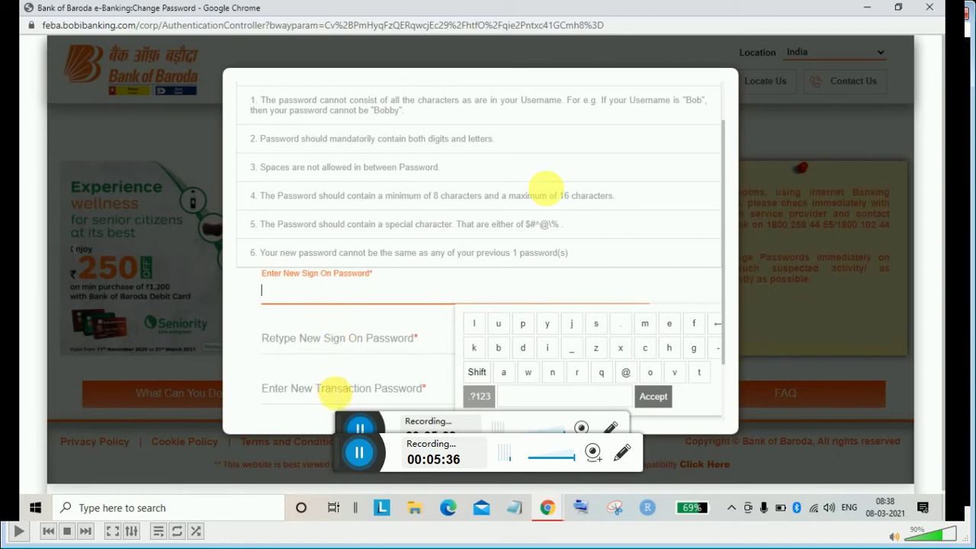
click(596, 323)
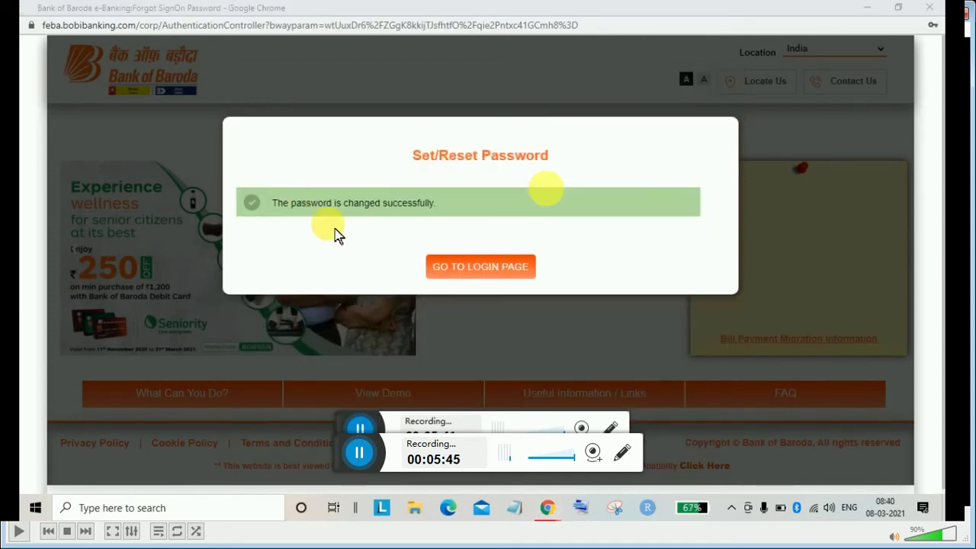
Choose GO TO LOGIN PAGE on the password-changed confirmation
click(507, 282)
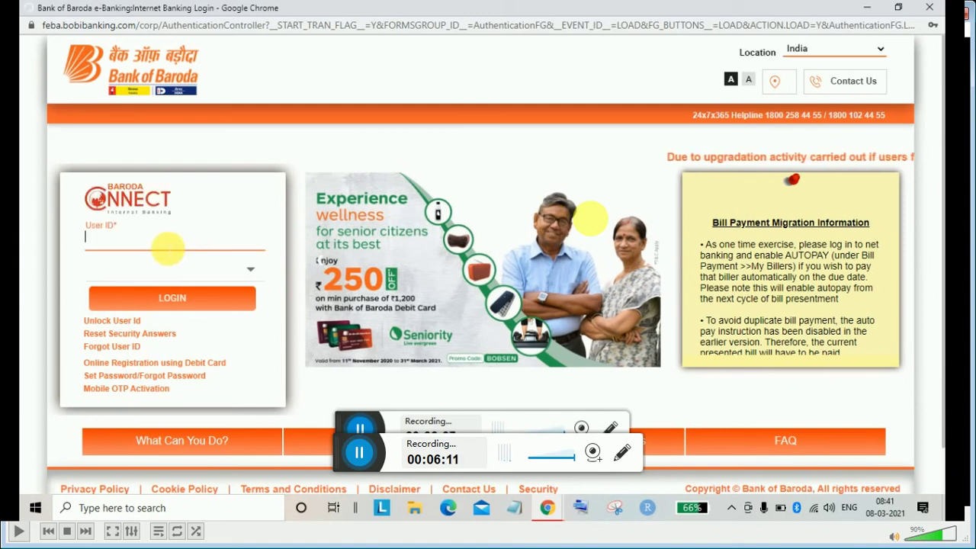
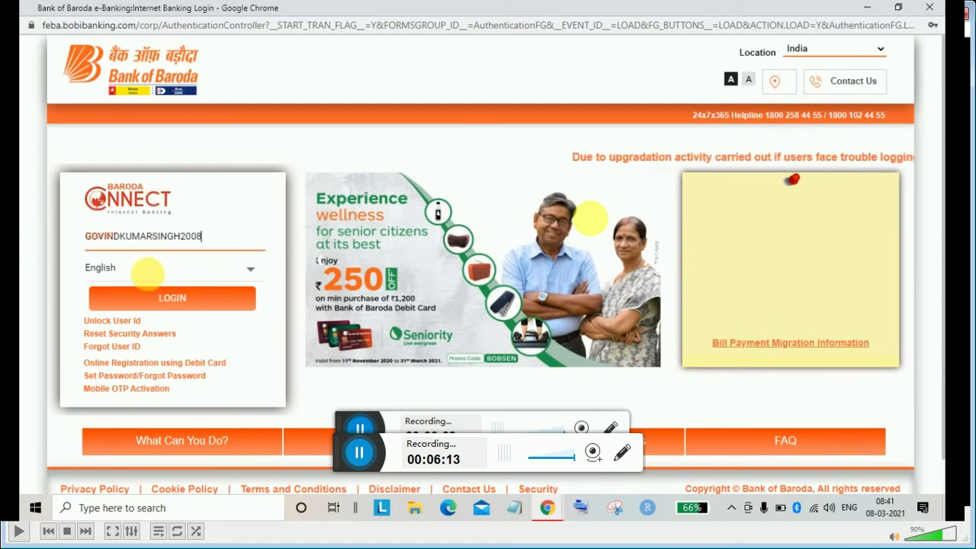
Paste the saved user ID, keep English as the login language, and submit it
key(Tab)
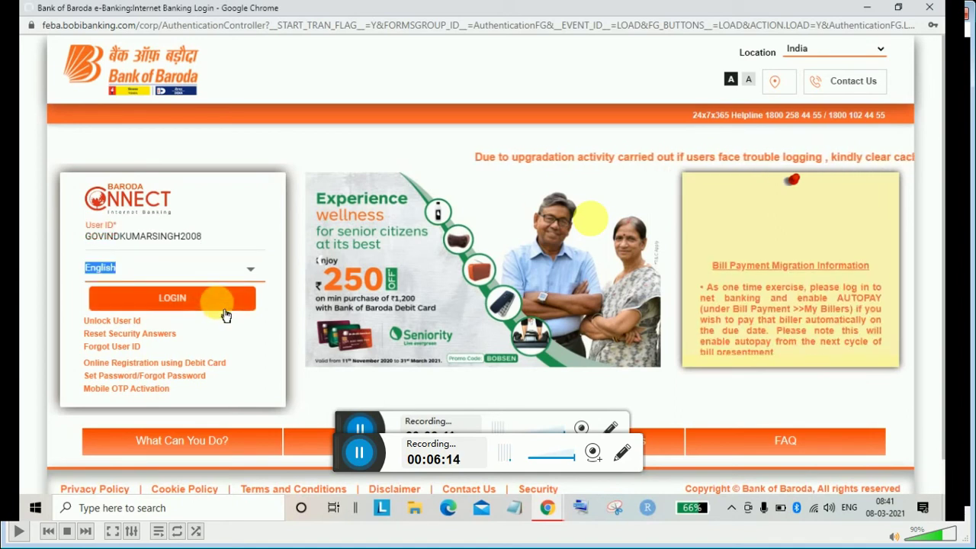
click(207, 275)
click(229, 288)
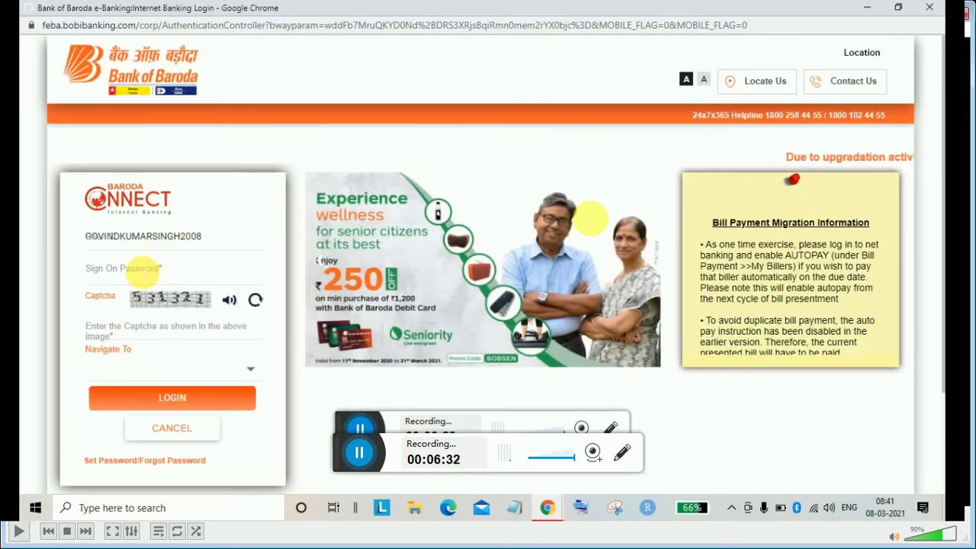
Enter the new sign-on password on the virtual keyboard and proceed to the captcha and login
click(142, 271)
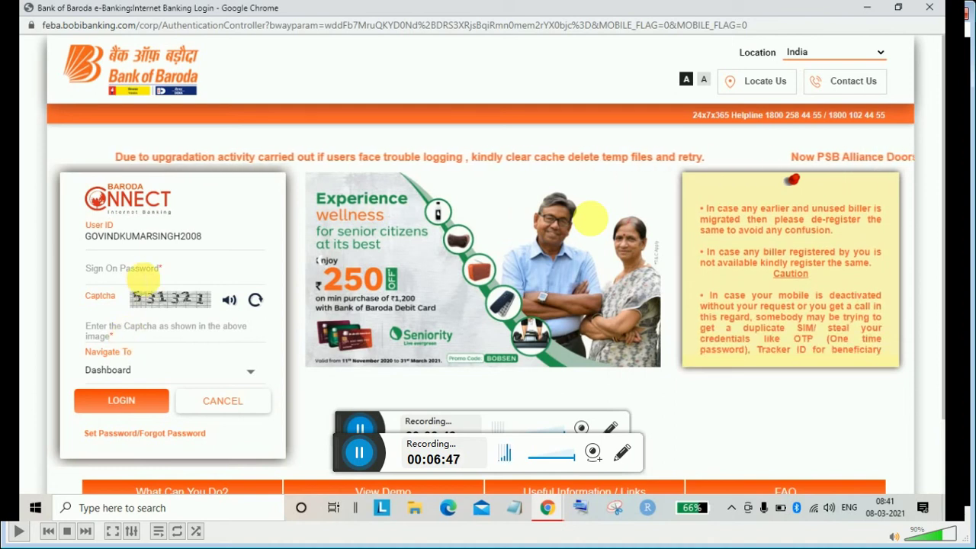
click(145, 276)
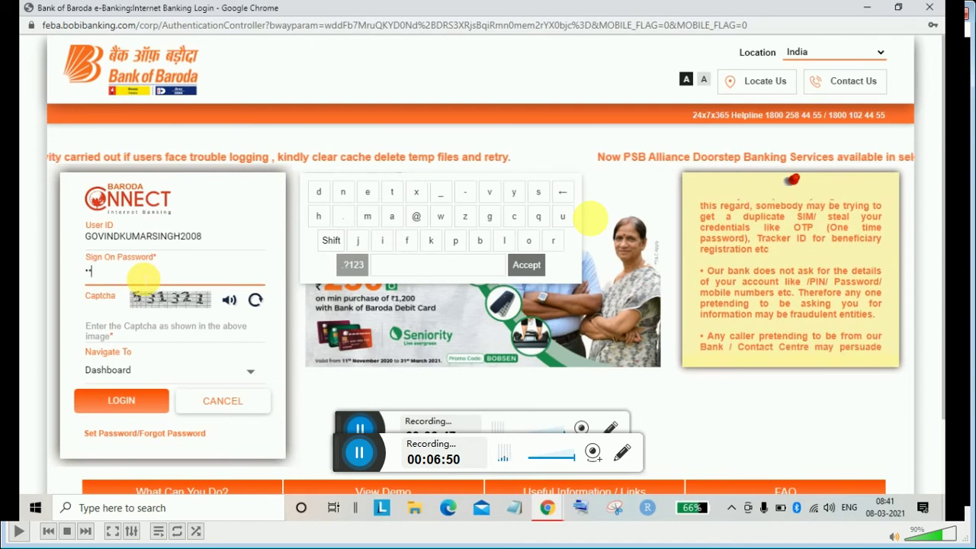
text(••••••••••)
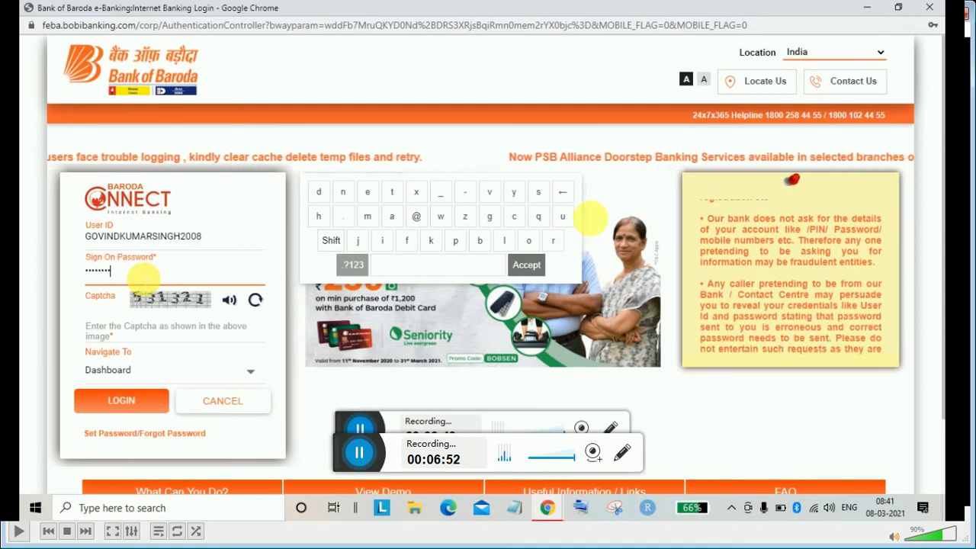
text(•••)
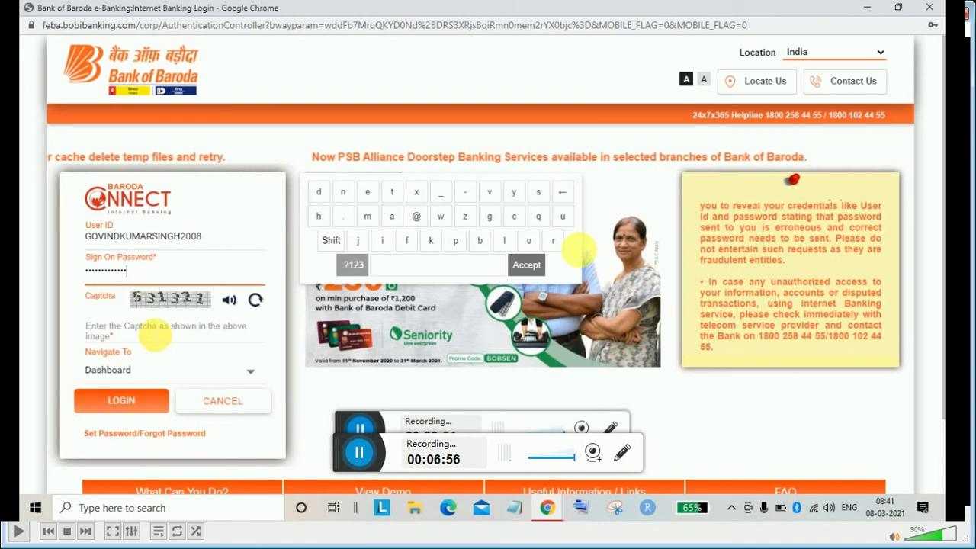
click(153, 336)
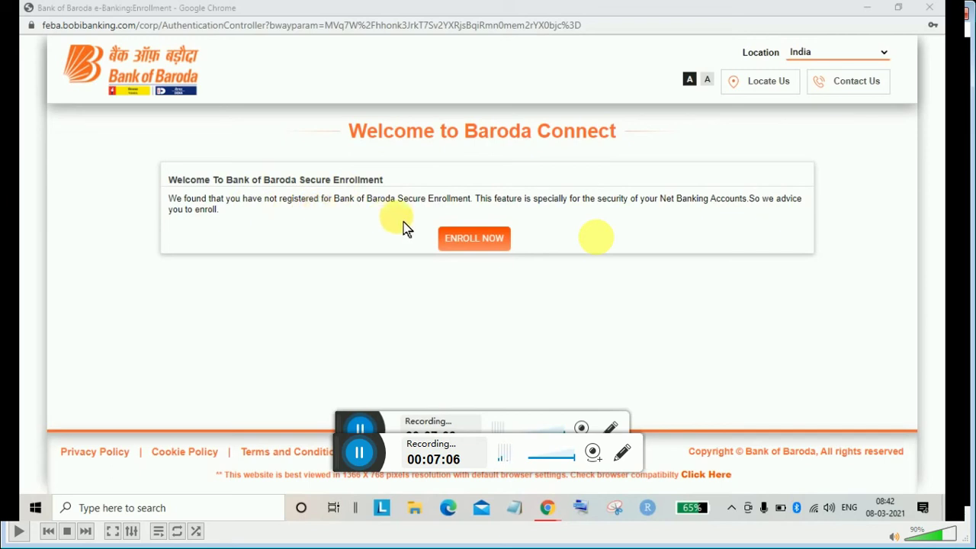
Choose ENROLL NOW on the Welcome to Baroda Connect page
click(480, 243)
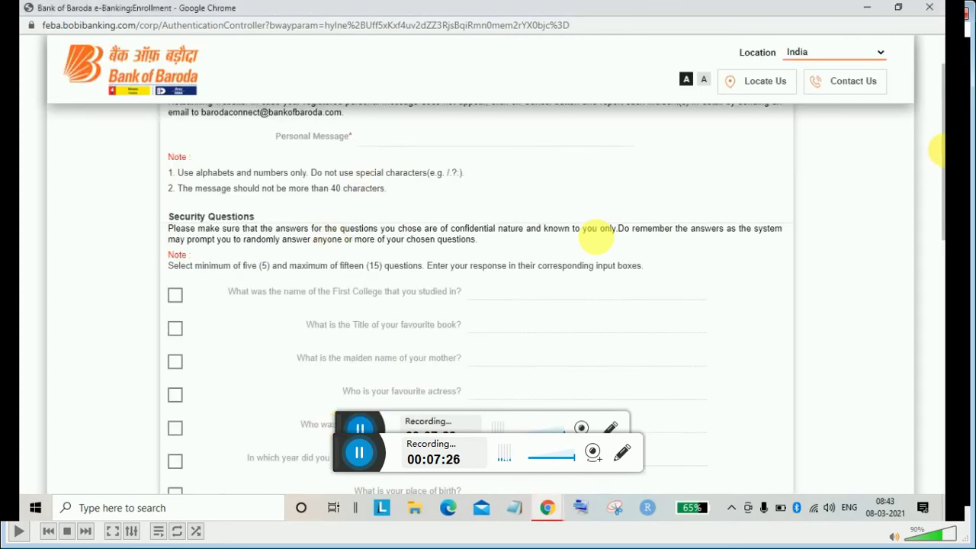
Review the enrollment form down to the passwords, noting the minimum-five-security-questions rule
scroll(938, 151, up, 1)
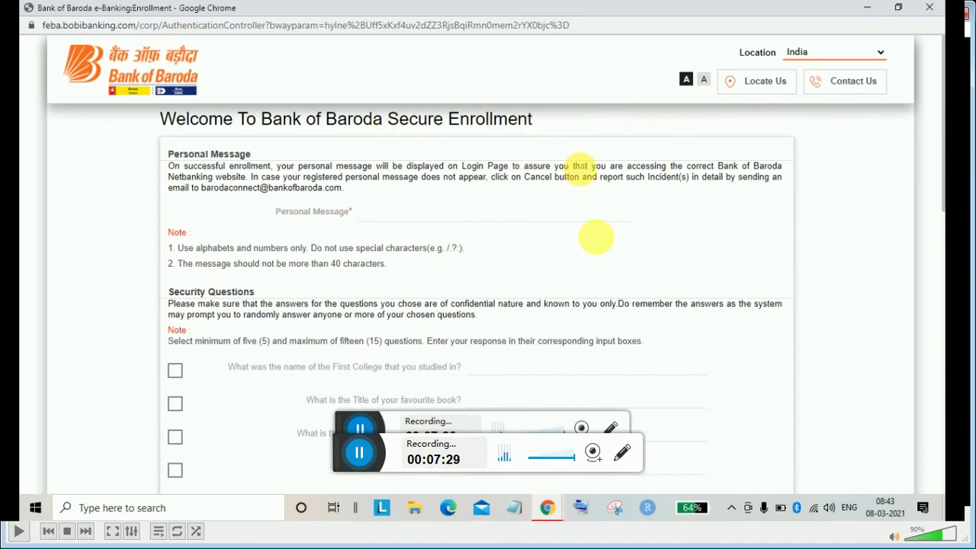
scroll(560, 246, down, 1)
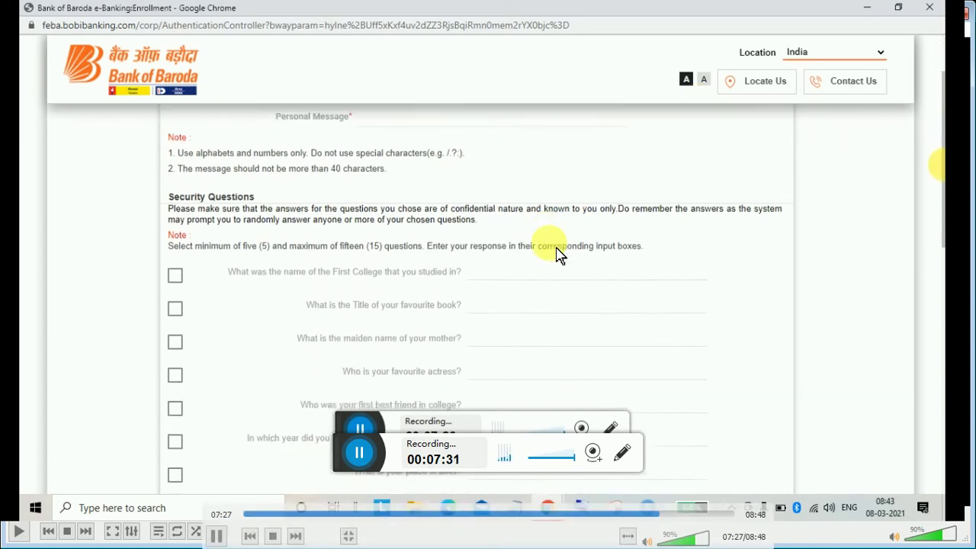
scroll(559, 252, down, 1)
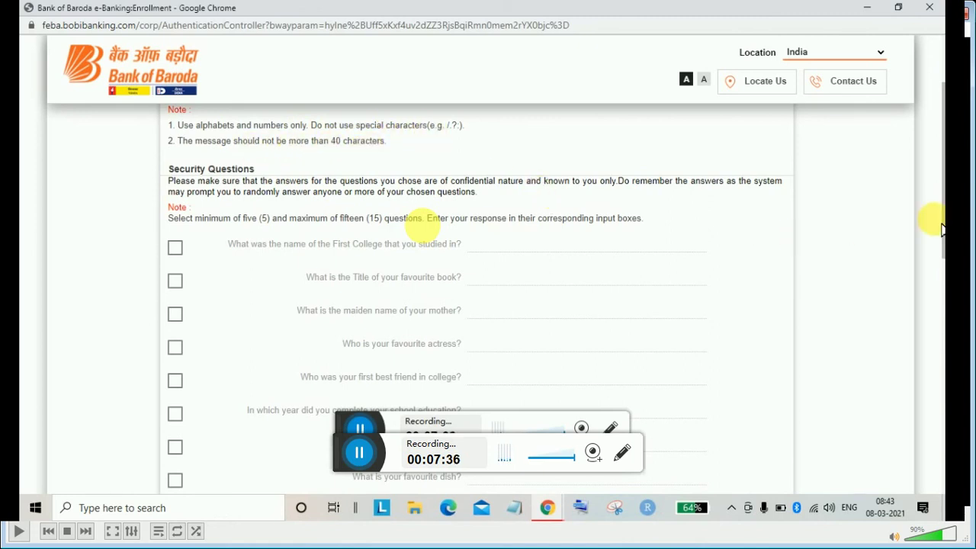
drag(940, 216, 938, 336)
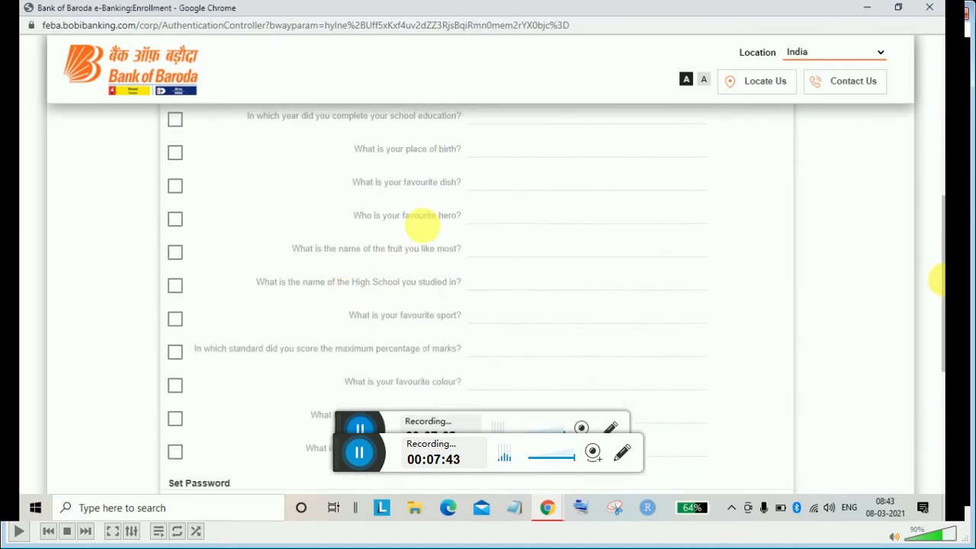
scroll(422, 221, down, 4)
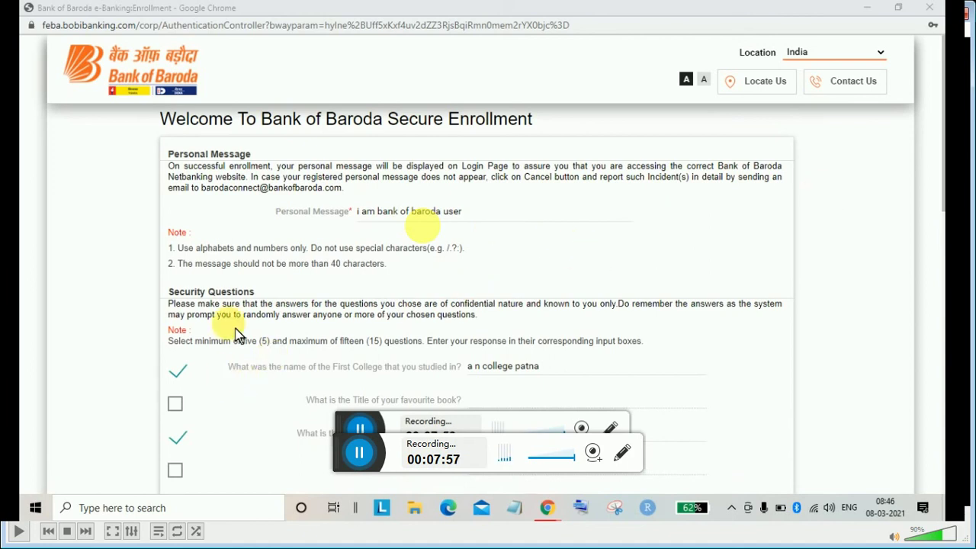
drag(243, 340, 492, 343)
click(492, 343)
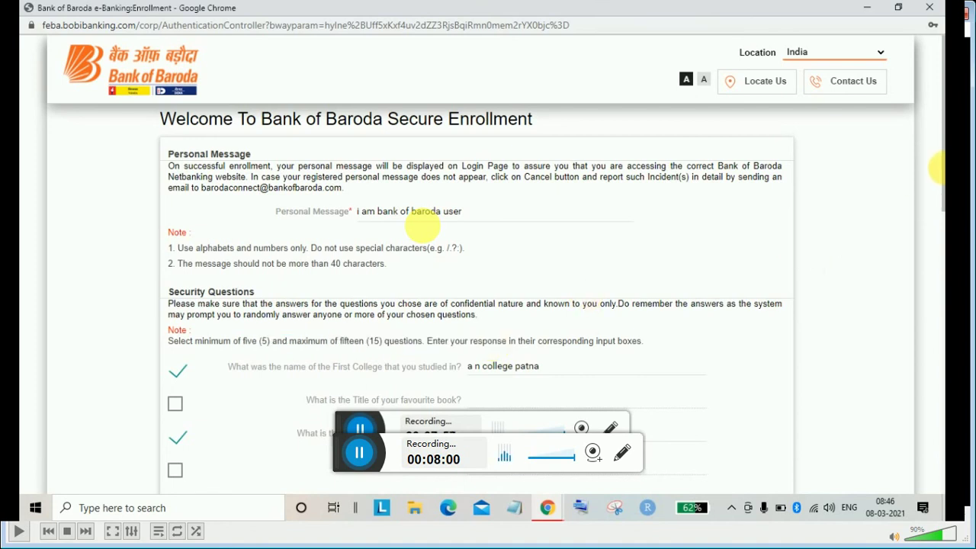
drag(937, 165, 938, 360)
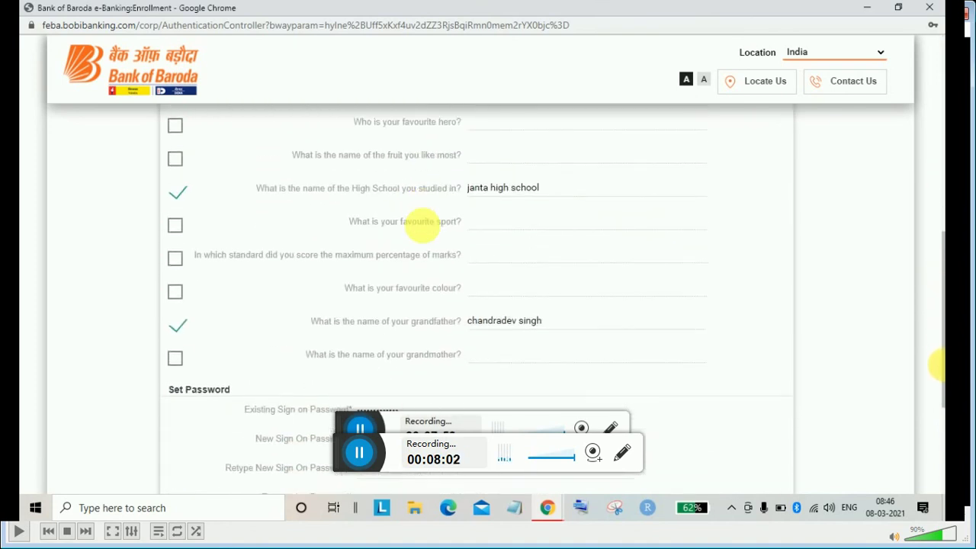
scroll(936, 334, down, 3)
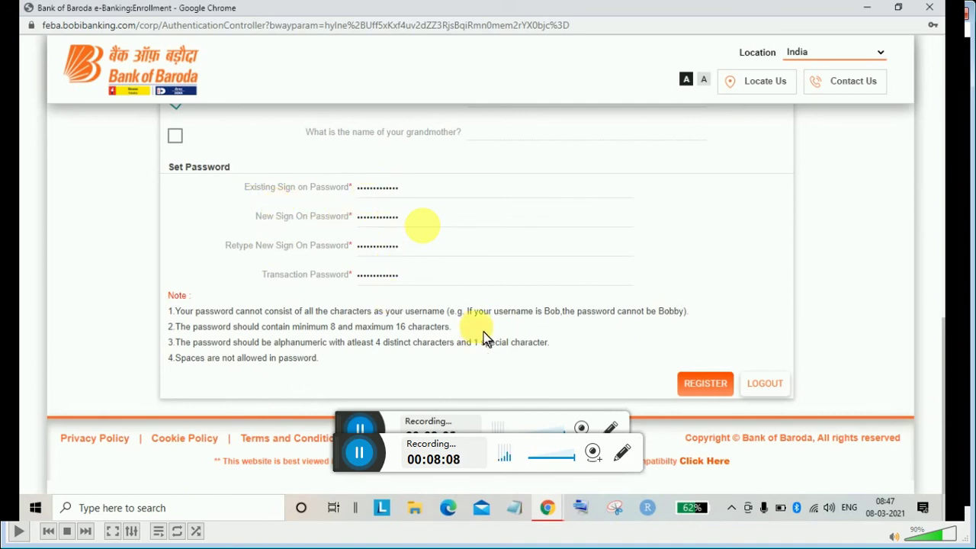
Submit the completed form with REGISTER at the bottom of the Secure Enrollment page
click(720, 395)
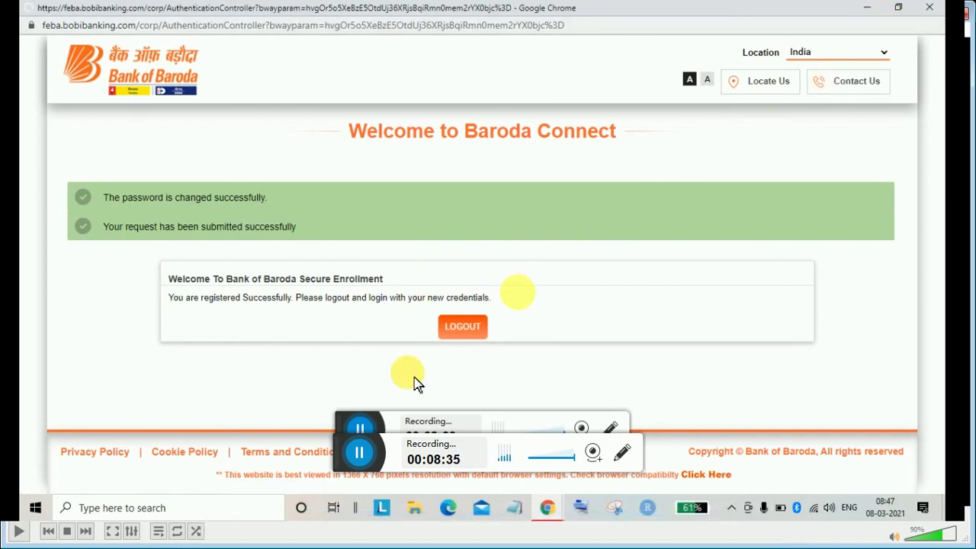
Log out from the enrollment success page and return to the Bank of Baroda home page
click(479, 326)
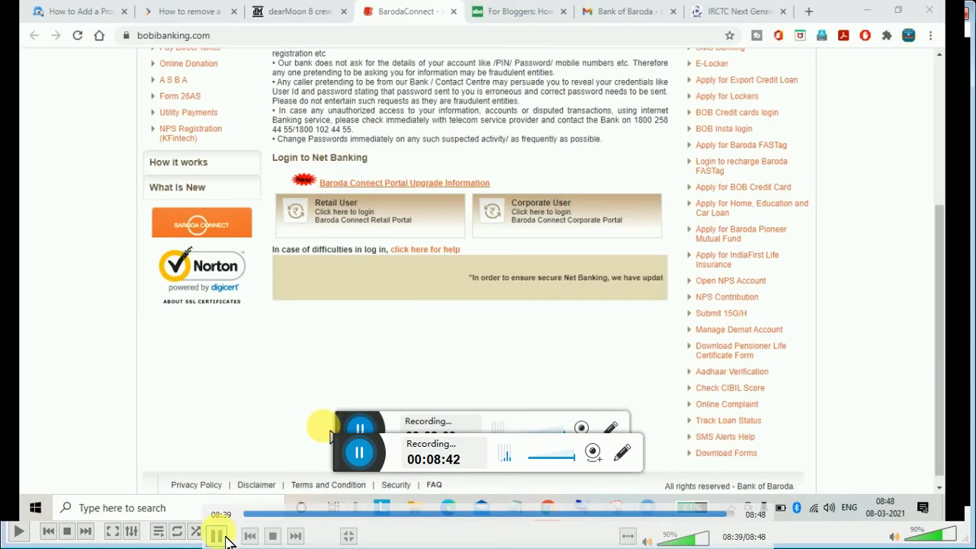
click(223, 544)
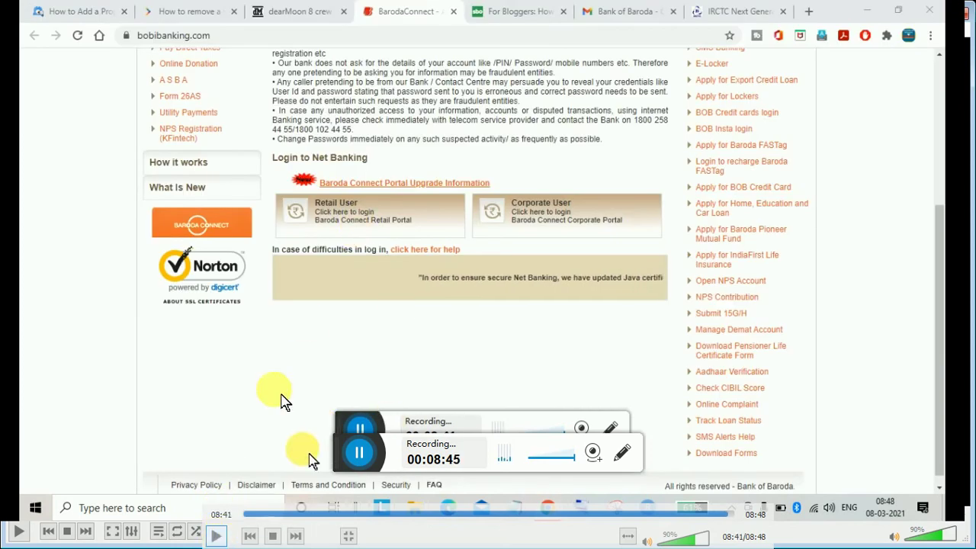